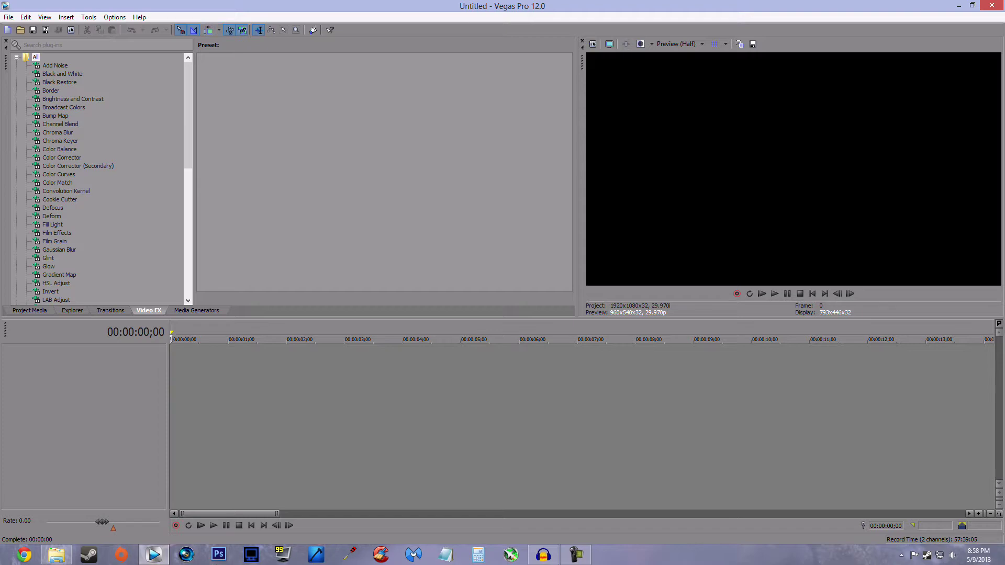
Add the short gameplay clip to the timeline and match the project video settings to it
{"action": "key", "text": "ctrl+o"}
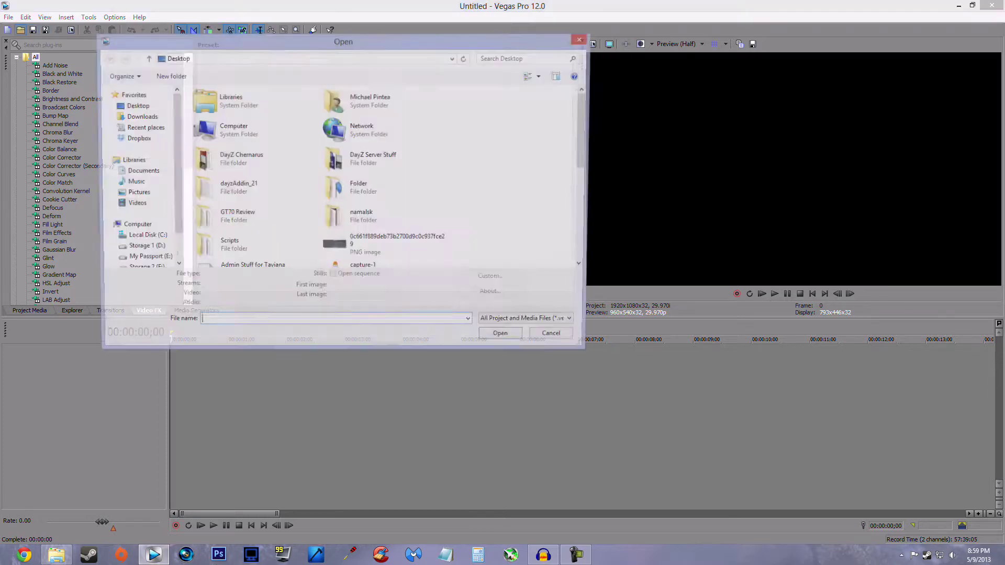
{"action": "key", "text": "Escape"}
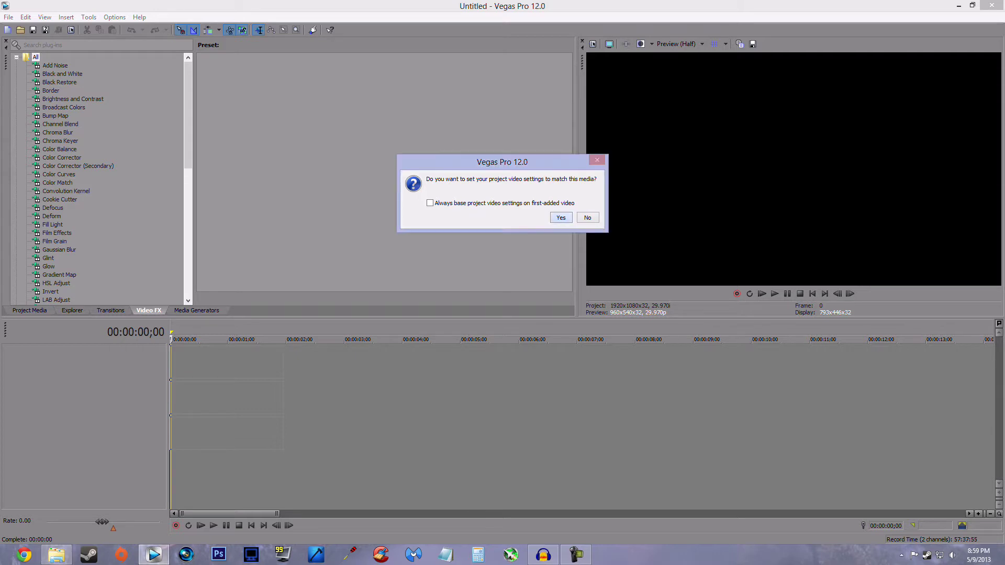
{"action": "key", "text": "Return"}
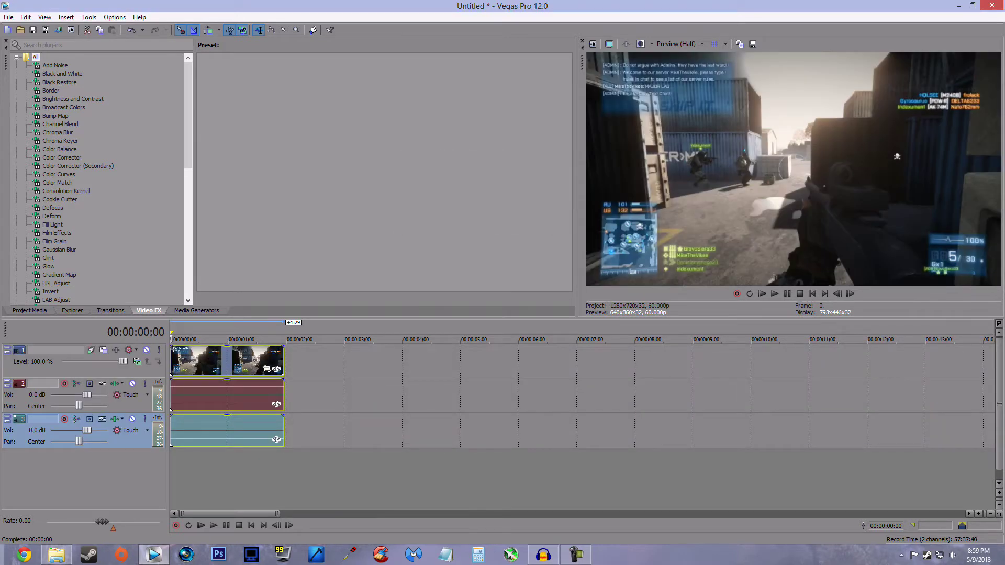
Delete all of the short clip's video and audio events from the timeline
{"action": "left_click", "coordinate": [212, 361]}
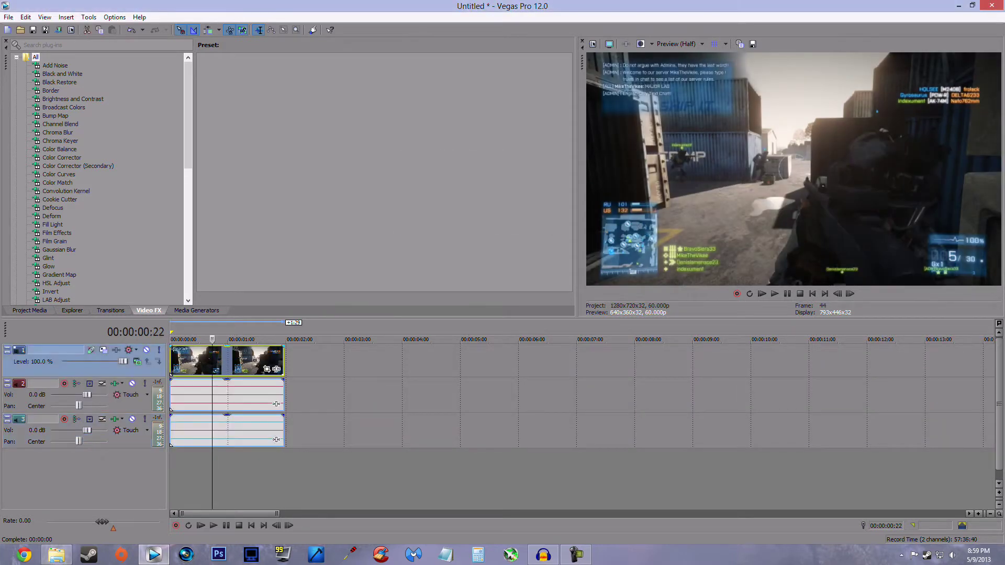
{"action": "scroll", "coordinate": [212, 361], "scroll_direction": "down", "scroll_amount": 1}
{"action": "scroll", "coordinate": [211, 361], "scroll_direction": "up", "scroll_amount": 3}
{"action": "left_click", "coordinate": [262, 395]}
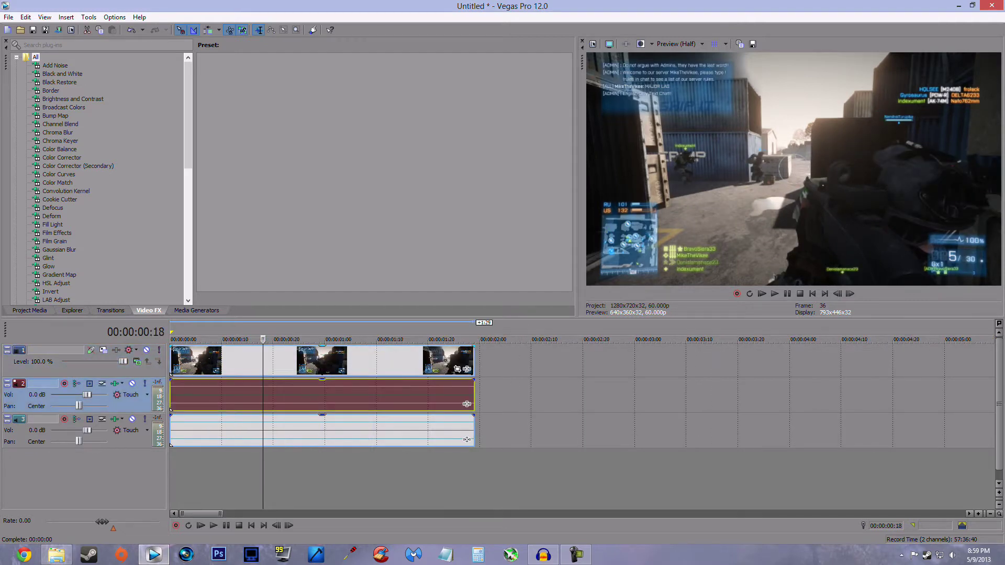
{"action": "left_click", "coordinate": [283, 361]}
{"action": "key", "text": "ctrl+a"}
{"action": "key", "text": "Delete"}
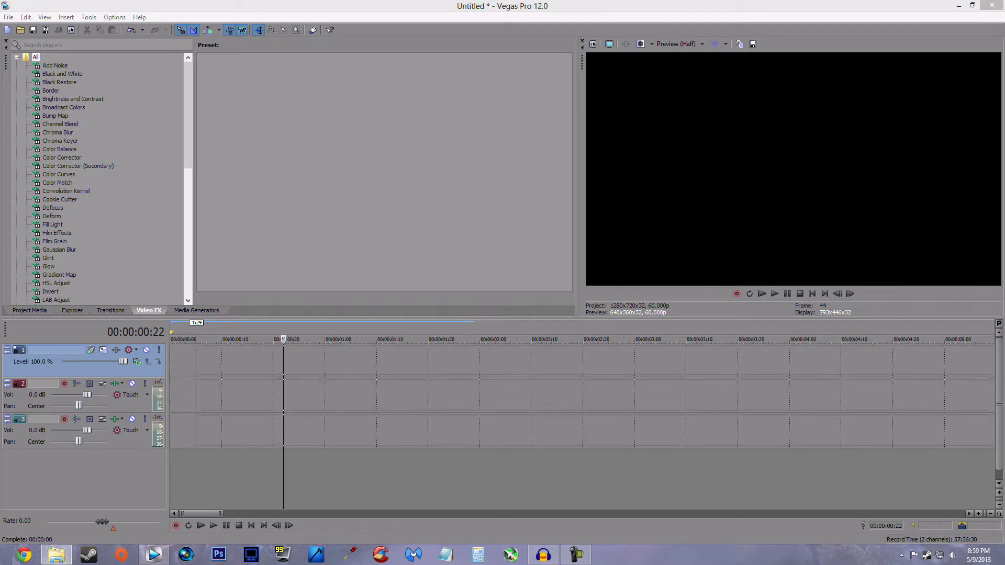
Match the project video settings to the newly added gameplay clip and delete its audio event on track 3
{"action": "key", "text": "Return"}
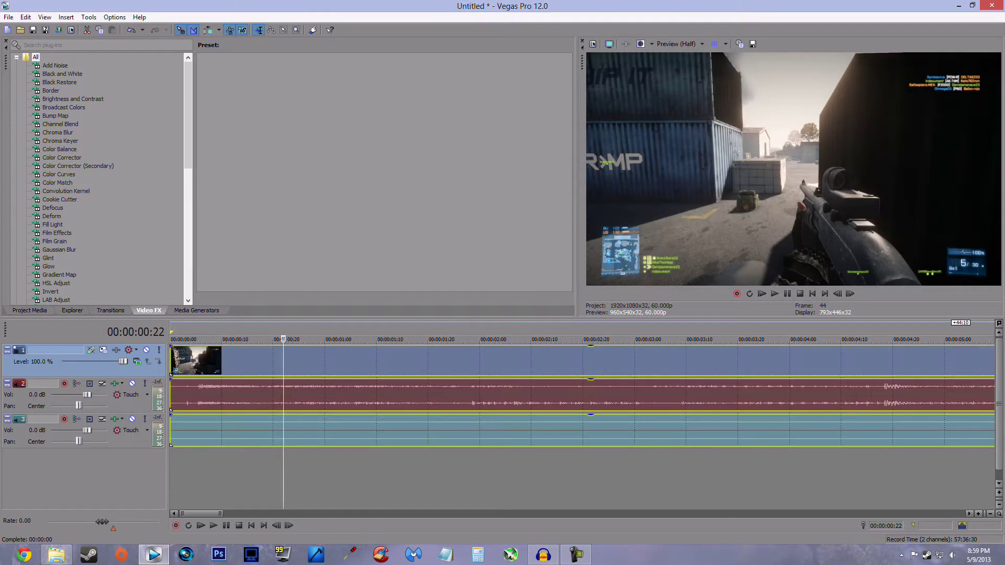
{"action": "scroll", "coordinate": [581, 395], "scroll_direction": "down", "scroll_amount": 6}
{"action": "left_click", "coordinate": [273, 430]}
{"action": "key", "text": "Delete"}
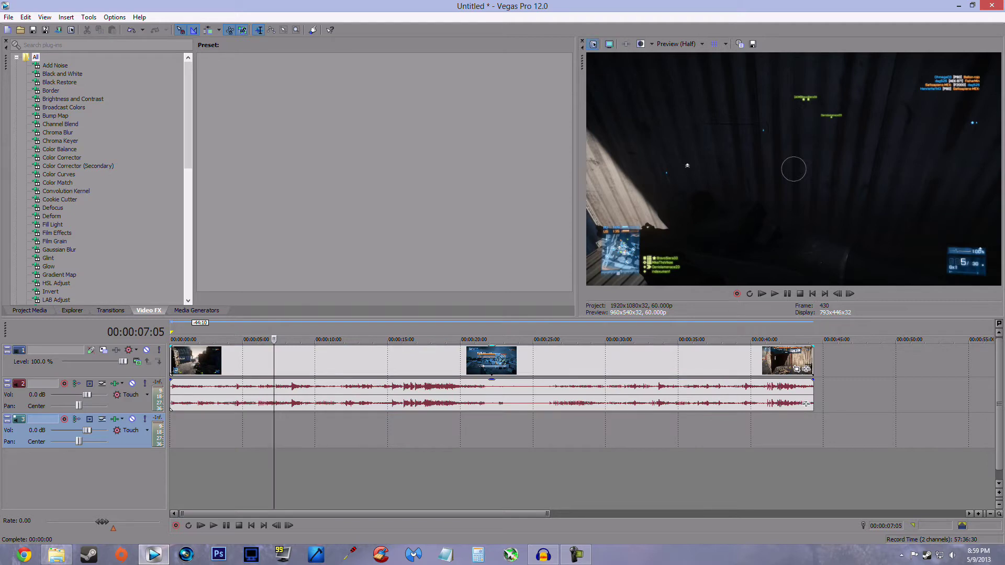
Open the project's video properties and set the pixel format to 8-bit
{"action": "left_click", "coordinate": [592, 44]}
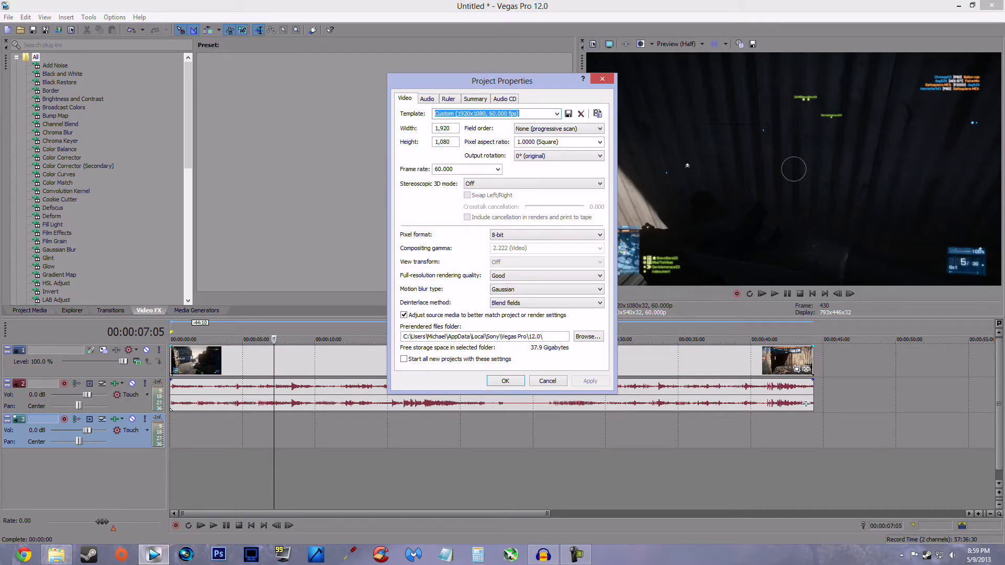
{"action": "left_click", "coordinate": [545, 234]}
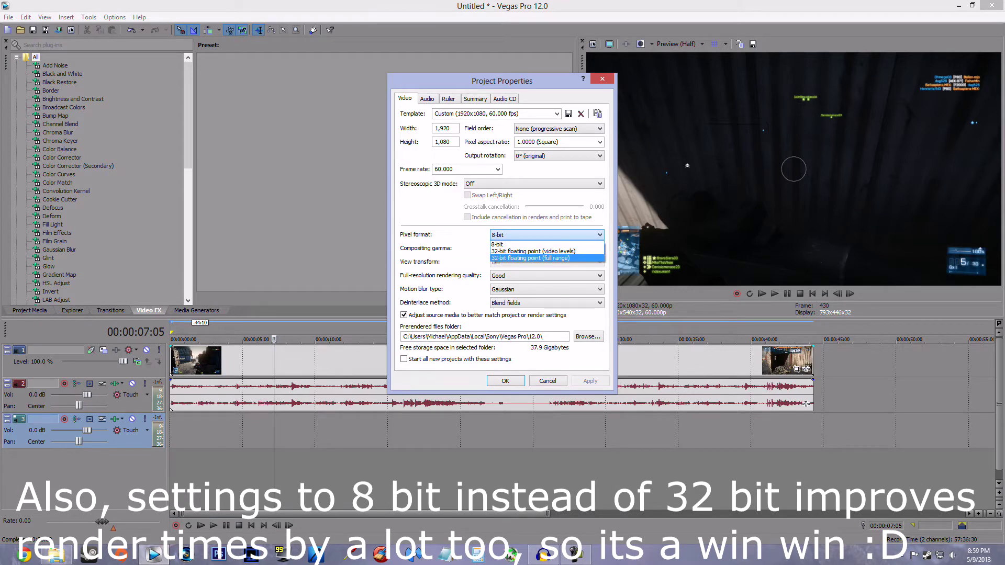
{"action": "left_click", "coordinate": [530, 258]}
{"action": "left_click", "coordinate": [546, 234]}
{"action": "left_click", "coordinate": [530, 244]}
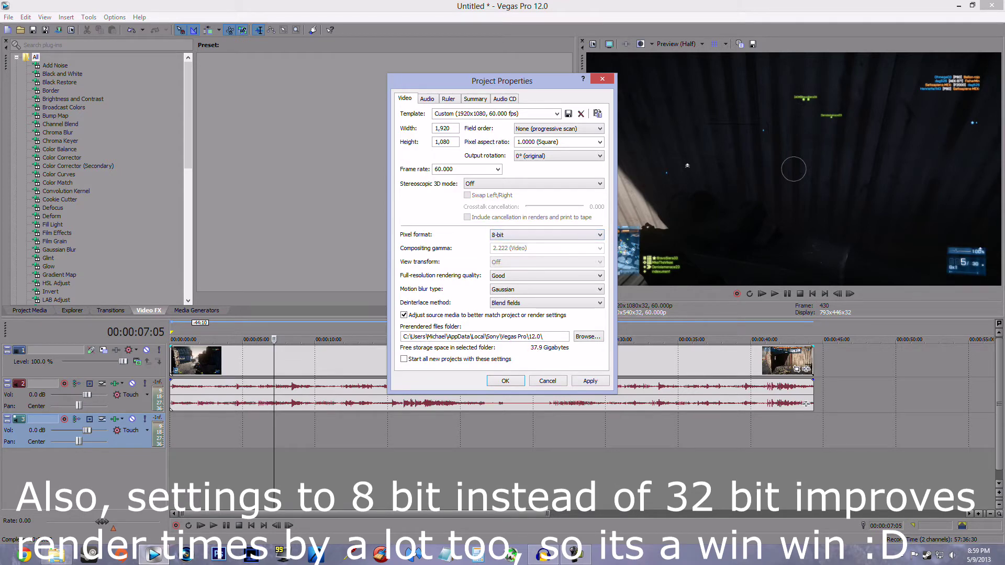
Compare the available pixel format options in the project properties, keeping 8-bit selected
{"action": "left_click", "coordinate": [546, 234]}
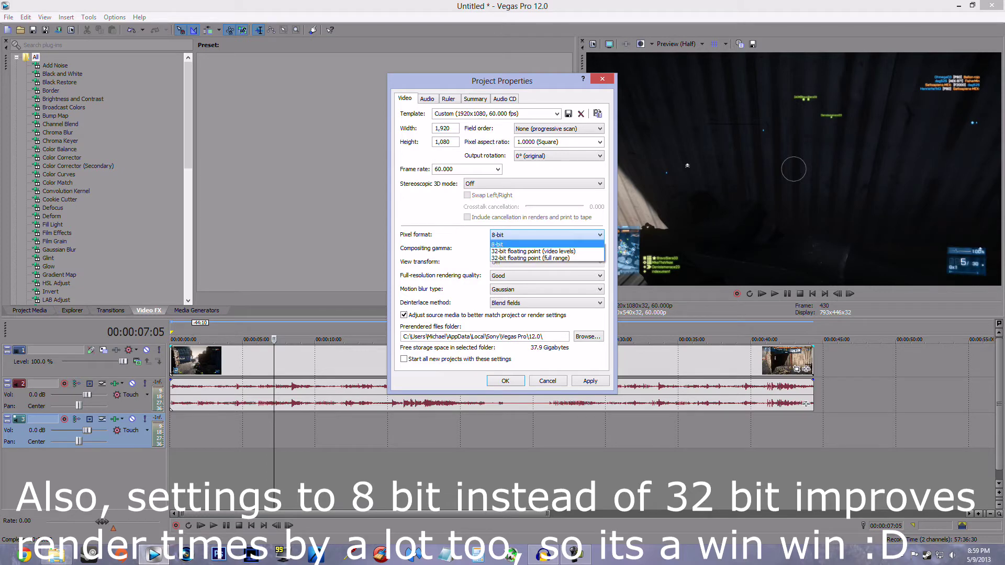
{"action": "left_click", "coordinate": [530, 244]}
{"action": "left_click", "coordinate": [546, 235]}
{"action": "left_click", "coordinate": [546, 235]}
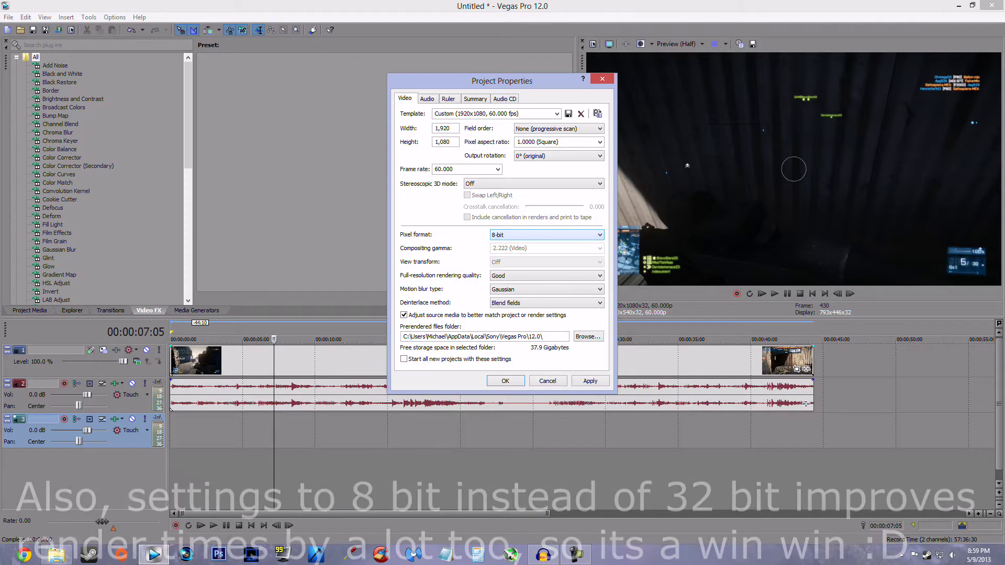
{"action": "left_click", "coordinate": [545, 234]}
{"action": "left_click", "coordinate": [546, 235]}
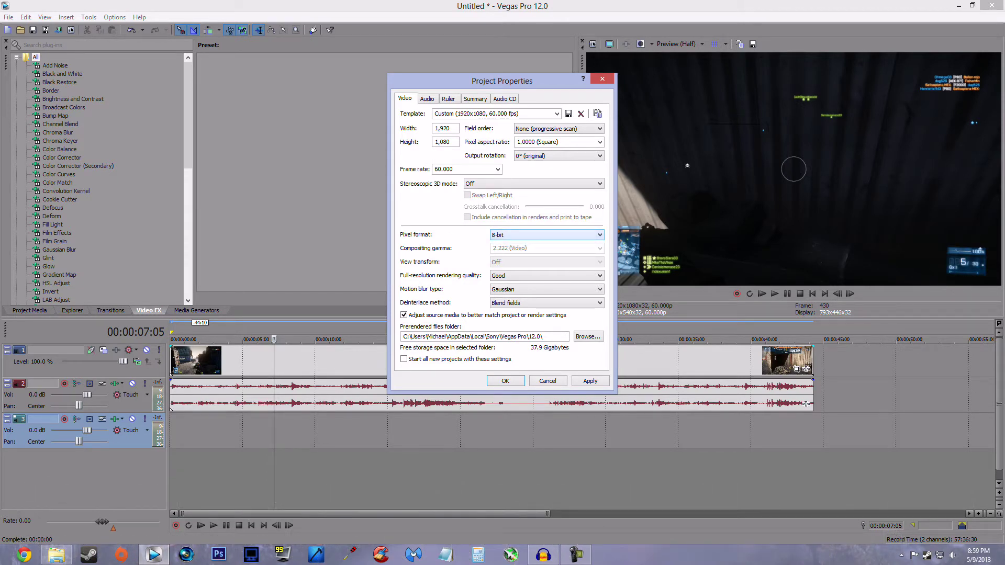
{"action": "left_click", "coordinate": [547, 234]}
{"action": "left_click", "coordinate": [497, 244]}
{"action": "left_click_drag", "start_coordinate": [502, 80], "coordinate": [379, 94]}
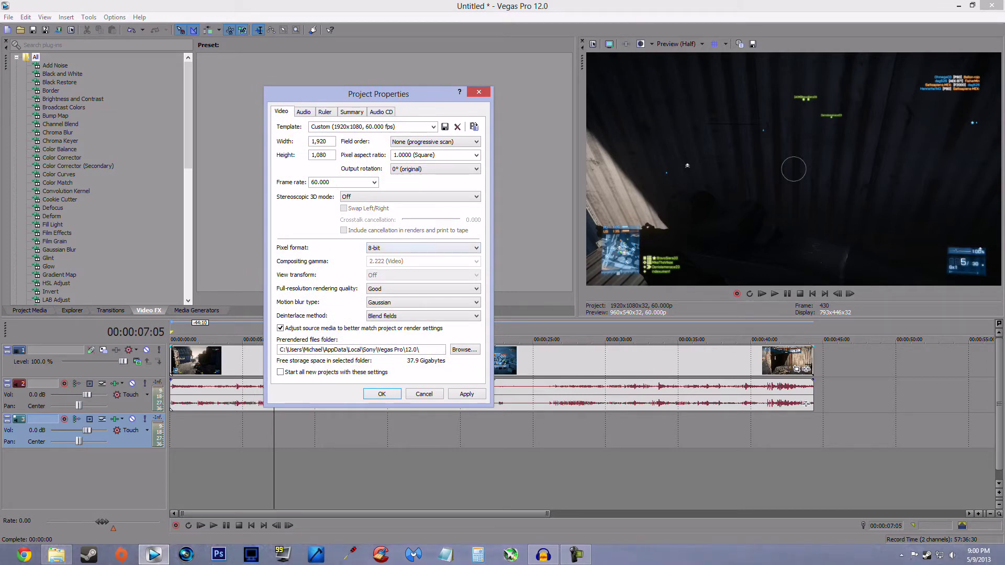
{"action": "left_click", "coordinate": [423, 247]}
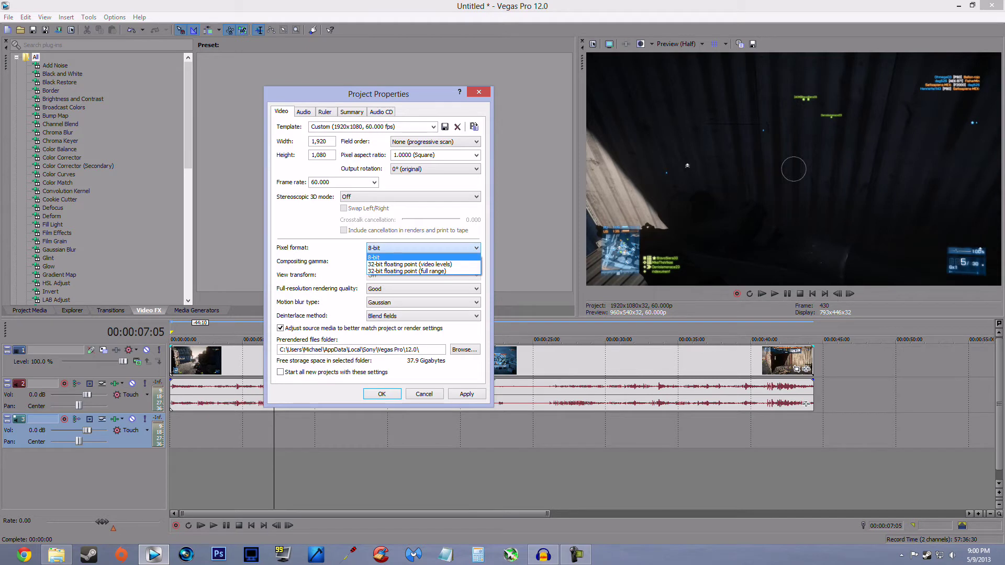
{"action": "key", "text": "Down"}
{"action": "key", "text": "Down"}
{"action": "key", "text": "Up"}
{"action": "key", "text": "Up"}
{"action": "key", "text": "Return"}
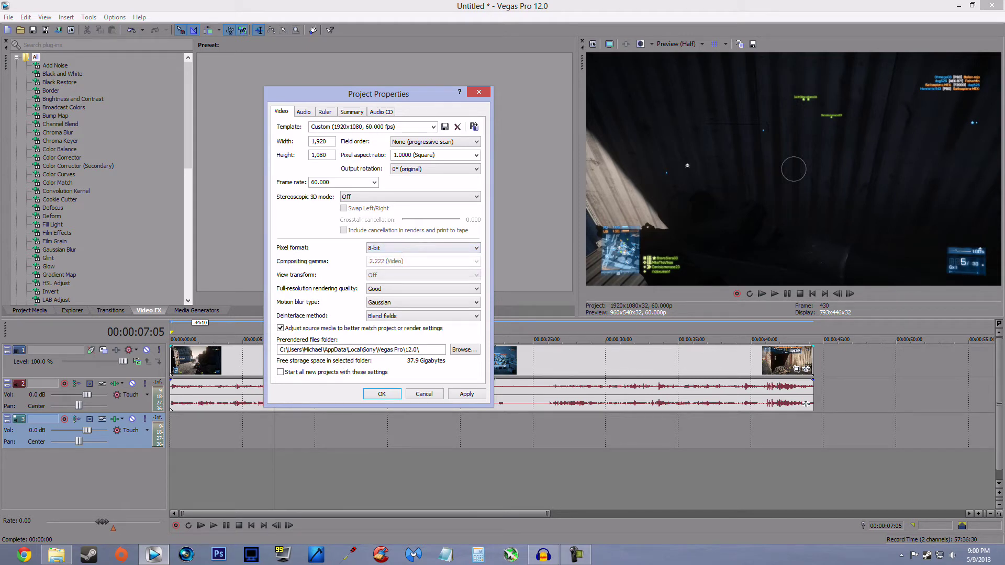
Set full-resolution rendering quality to Best, raise the audio resample and stretch quality, and apply the project properties
{"action": "left_click", "coordinate": [423, 288]}
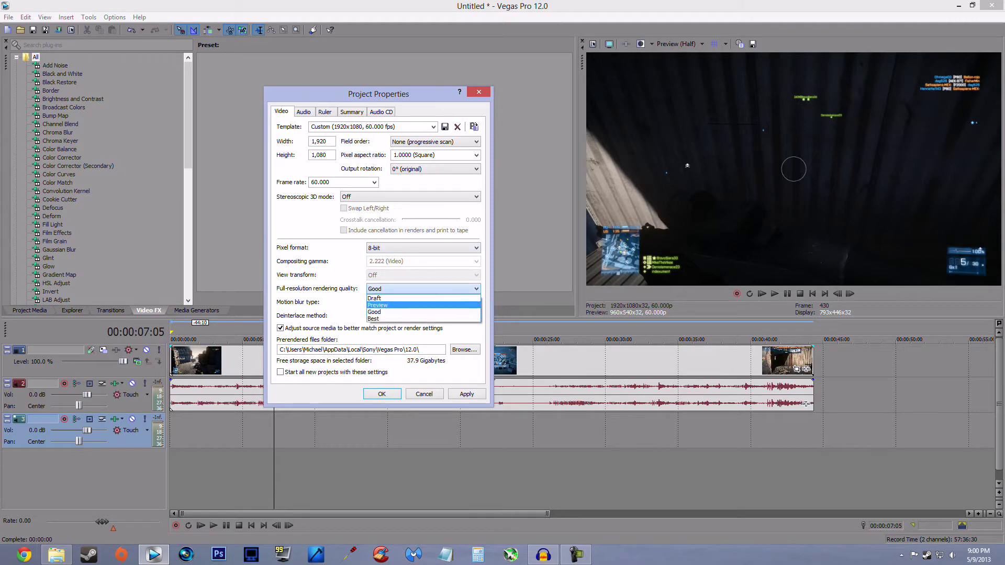
{"action": "left_click", "coordinate": [423, 320]}
{"action": "left_click", "coordinate": [303, 112]}
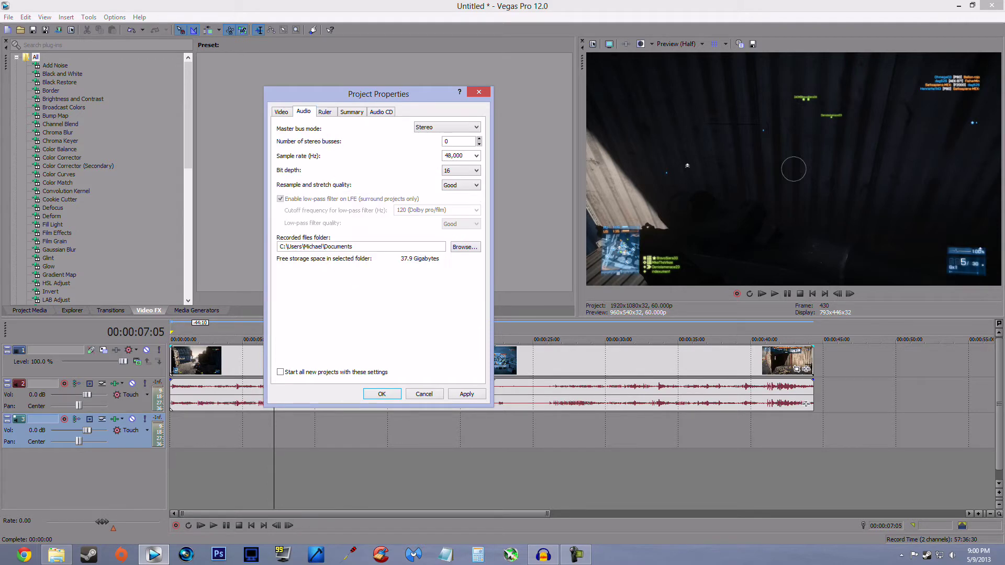
{"action": "left_click", "coordinate": [461, 185]}
{"action": "left_click", "coordinate": [460, 209]}
{"action": "key", "text": "ctrl+shift+Tab"}
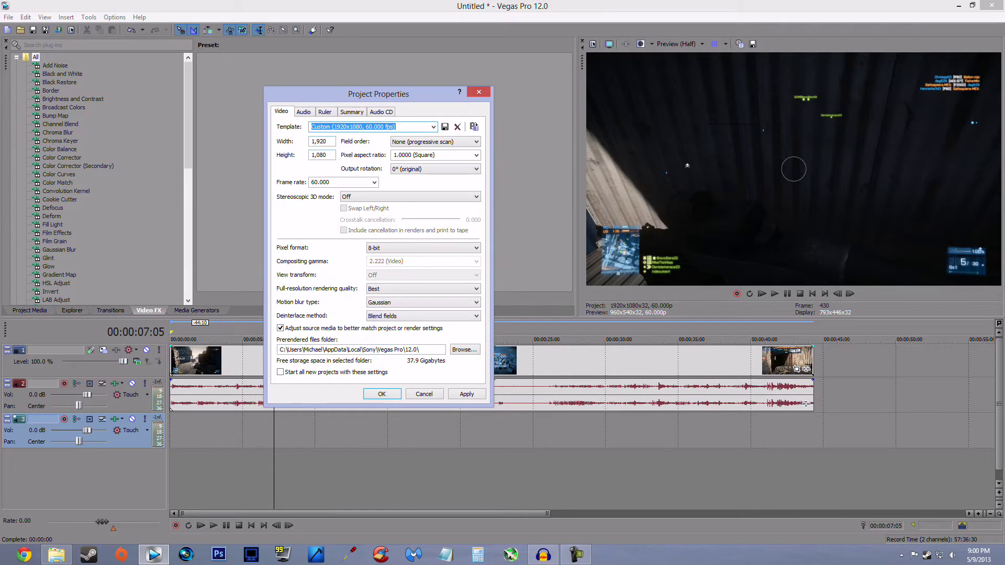
{"action": "key", "text": "Return"}
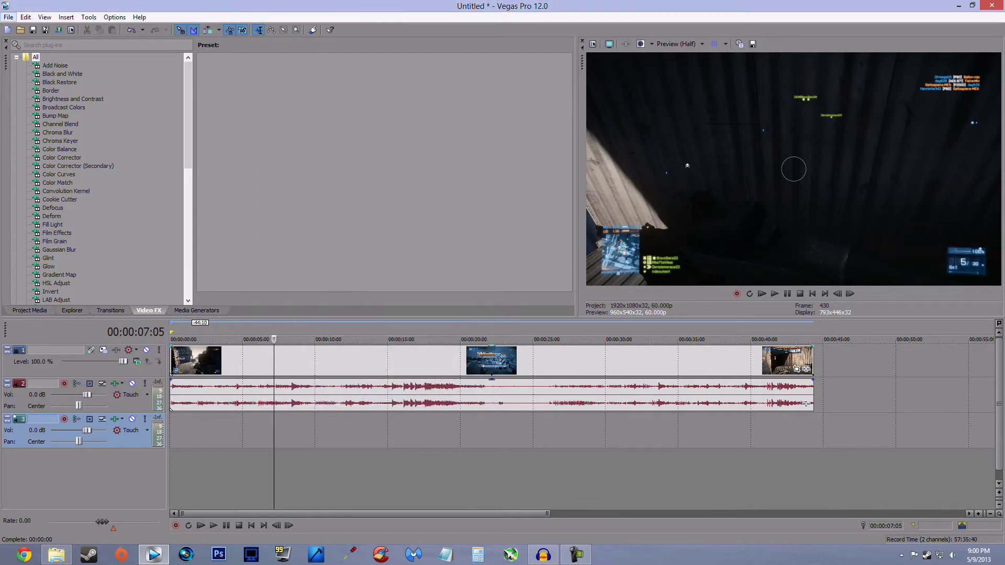
Split the video at 00:00:30:15, remove the part after it, and trim the audio to the same end point
{"action": "key", "text": "alt+f"}
{"action": "key", "text": "Escape"}
{"action": "left_click", "coordinate": [190, 361]}
{"action": "left_click", "coordinate": [612, 361]}
{"action": "key", "text": "s"}
{"action": "left_click", "coordinate": [613, 395]}
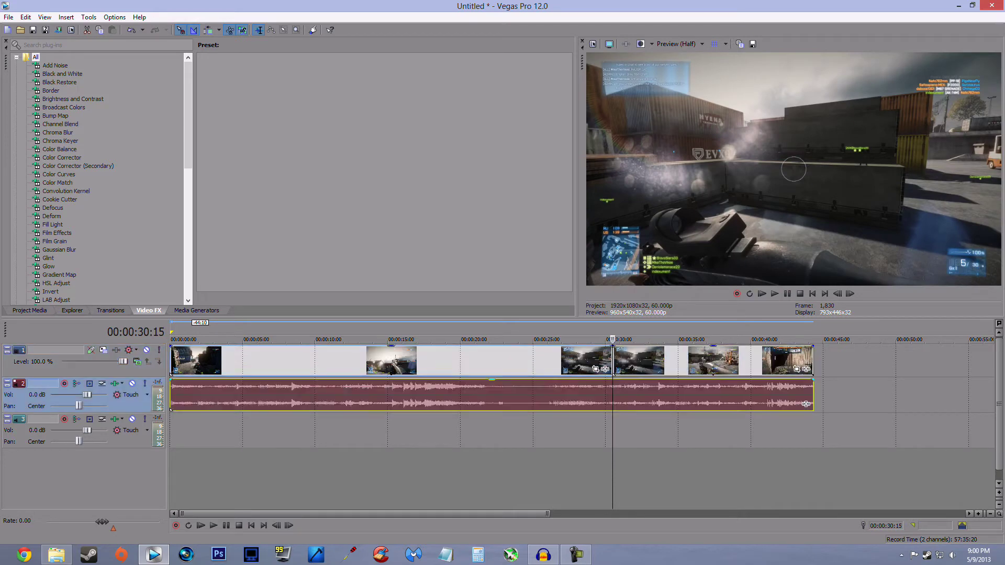
{"action": "left_click_drag", "start_coordinate": [805, 403], "coordinate": [606, 403]}
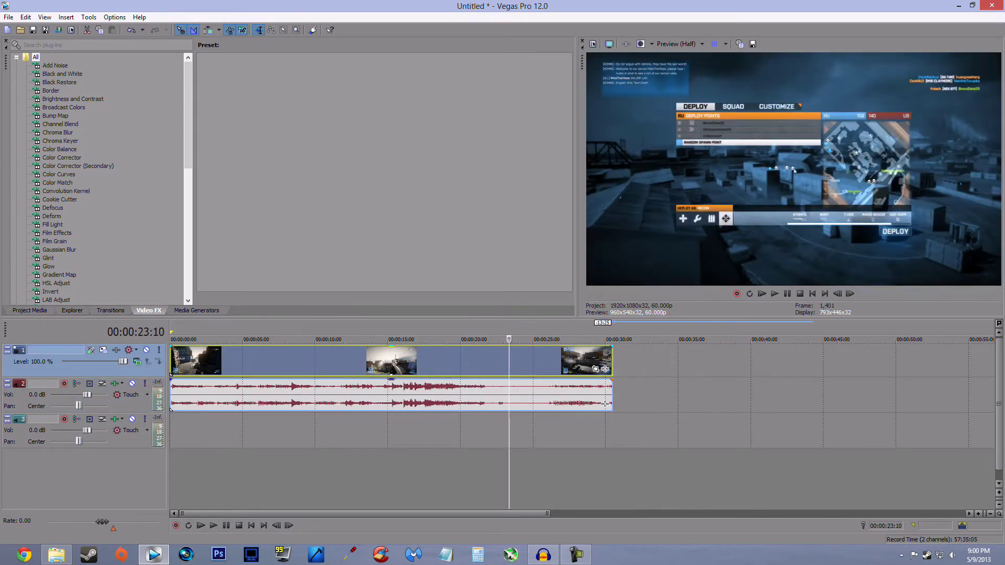
Disable resampling on the video event and return the playhead to the start of the timeline
{"action": "right_click", "coordinate": [506, 361]}
{"action": "left_click", "coordinate": [685, 362]}
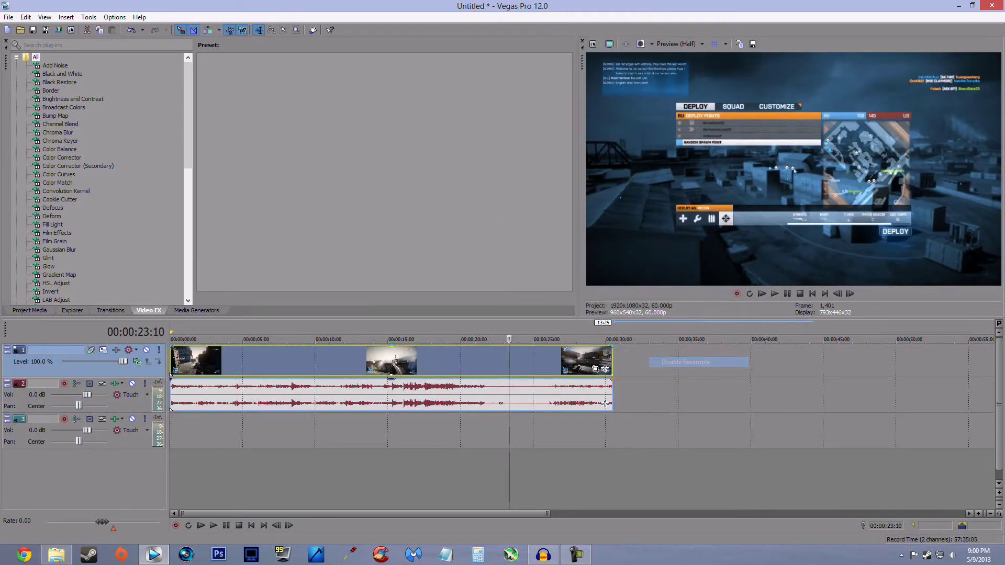
{"action": "key", "text": "Home"}
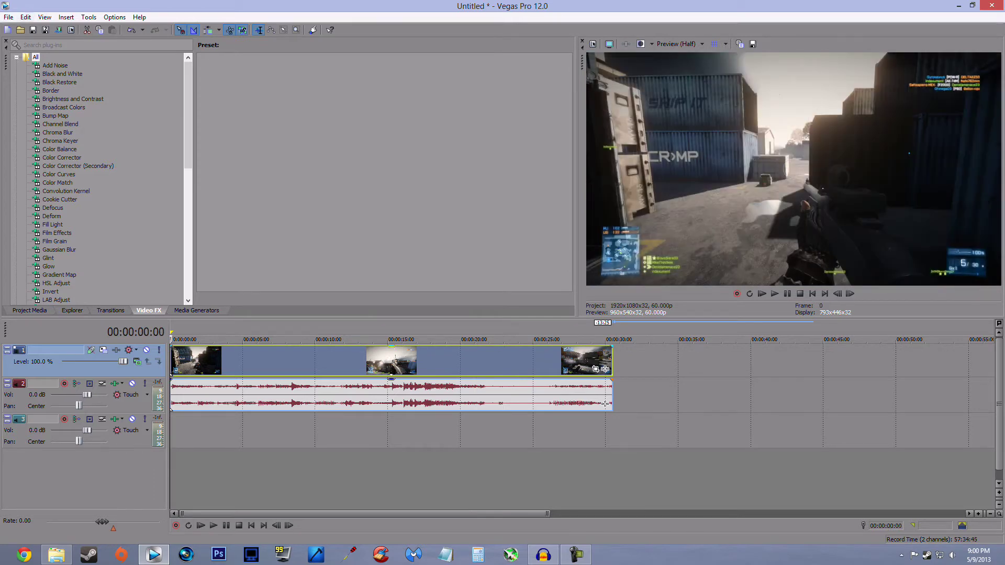
{"action": "left_click", "coordinate": [9, 17]}
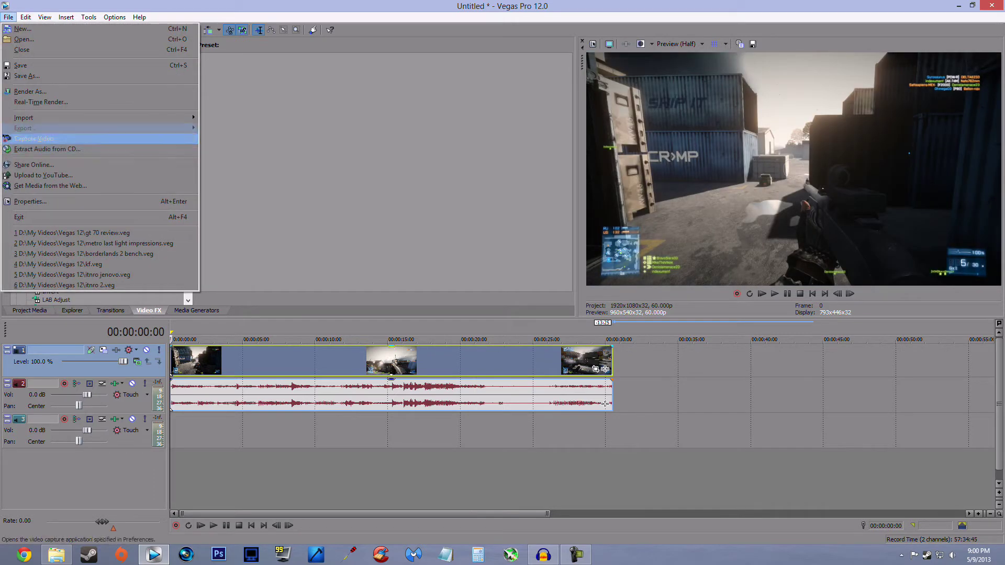
{"action": "key", "text": "Up"}
{"action": "key", "text": "Up"}
{"action": "key", "text": "Up"}
{"action": "key", "text": "Up"}
{"action": "key", "text": "Return"}
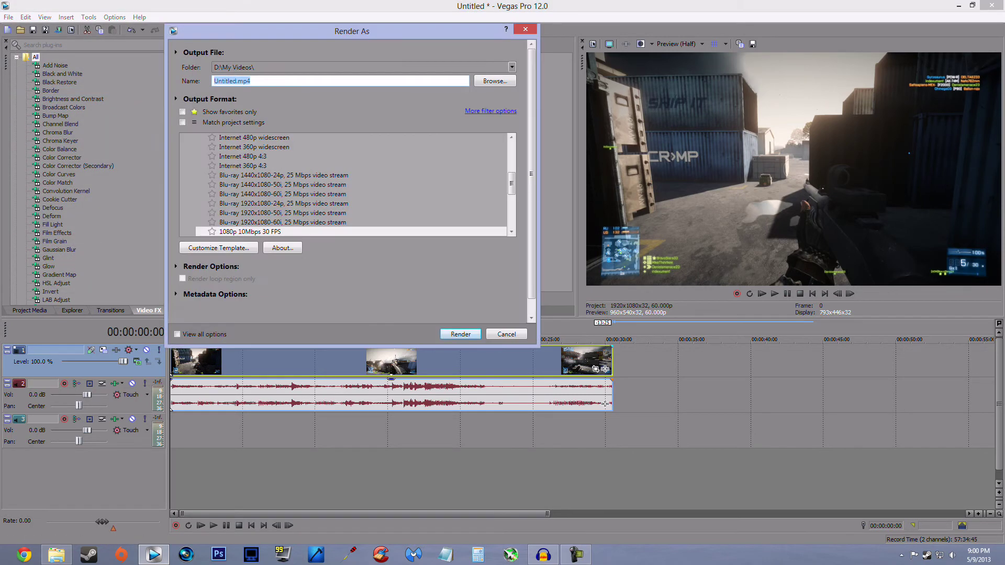
{"action": "left_click_drag", "start_coordinate": [511, 183], "coordinate": [511, 153]}
{"action": "left_click", "coordinate": [239, 180]}
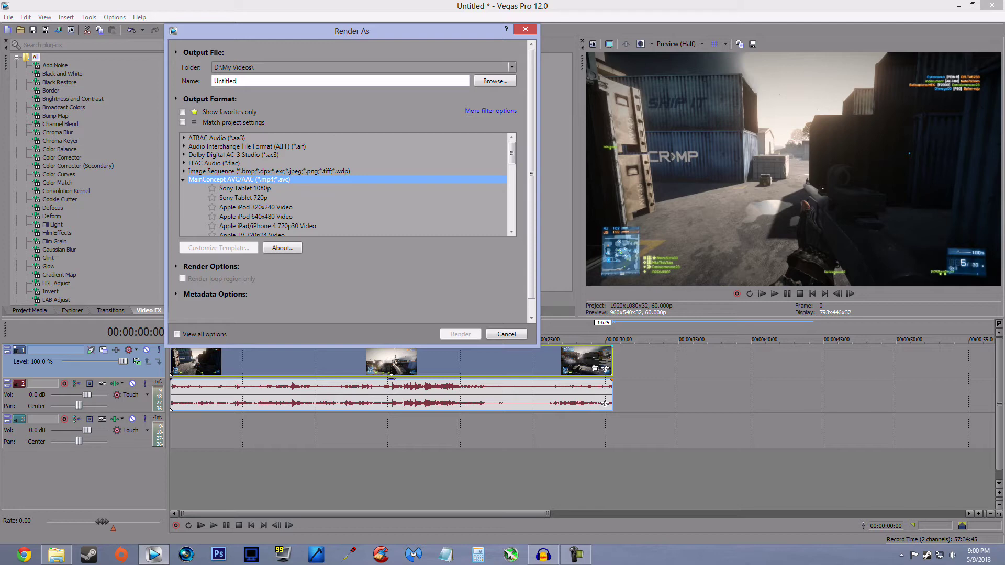
{"action": "left_click", "coordinate": [525, 28]}
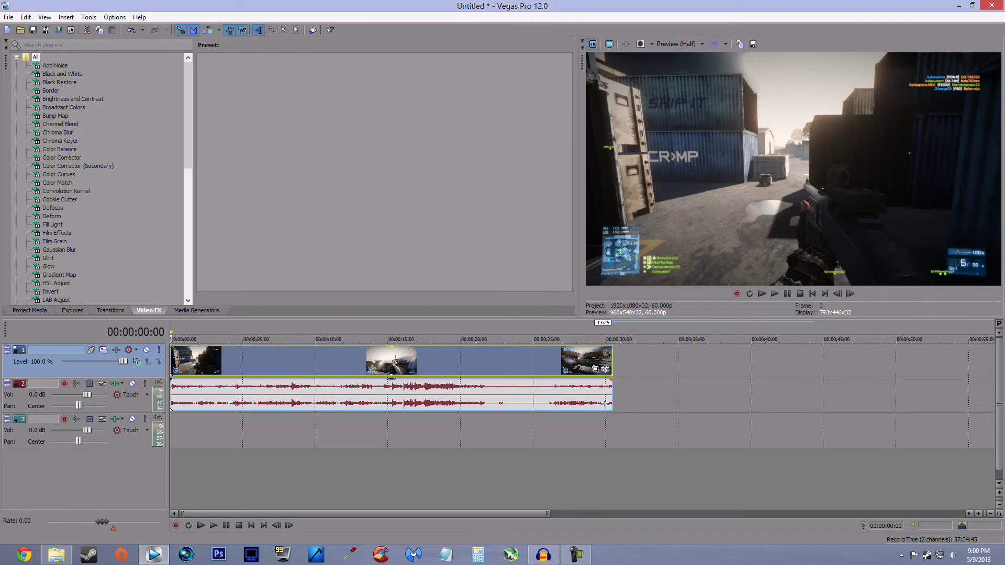
Examine the Match Media Video Settings option in the project properties without choosing a file
{"action": "left_click", "coordinate": [593, 44]}
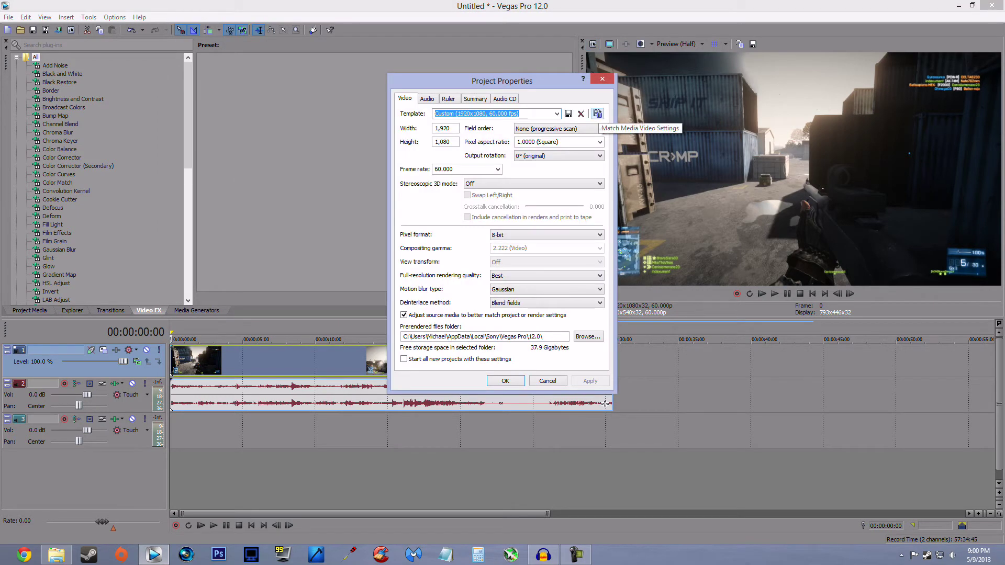
{"action": "left_click", "coordinate": [597, 114]}
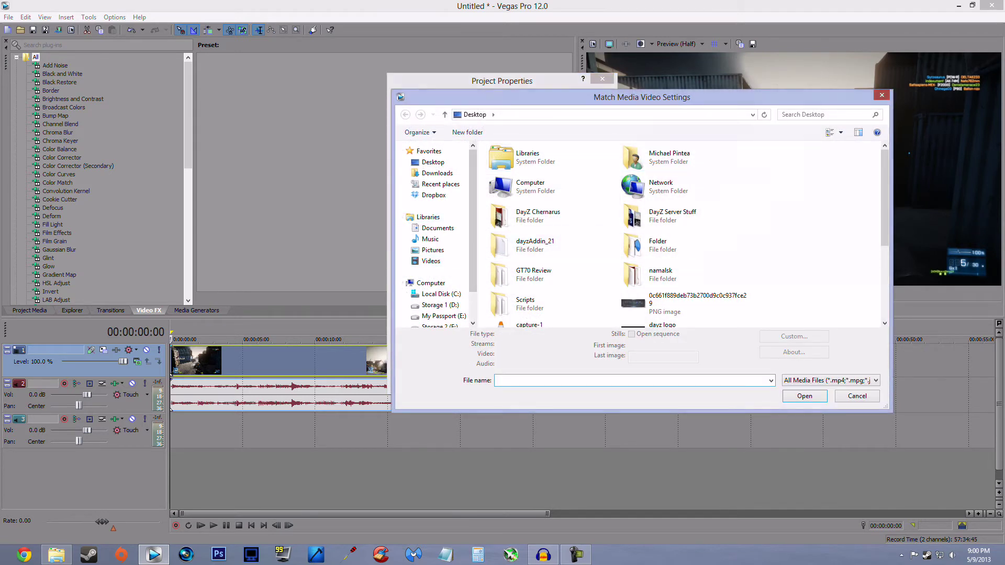
{"action": "left_click", "coordinate": [882, 94]}
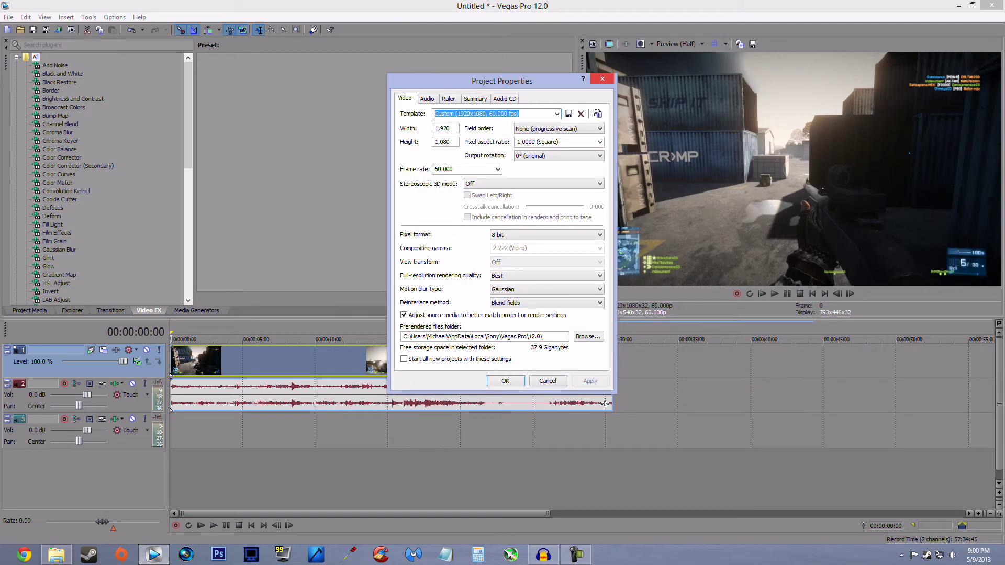
{"action": "left_click", "coordinate": [602, 79]}
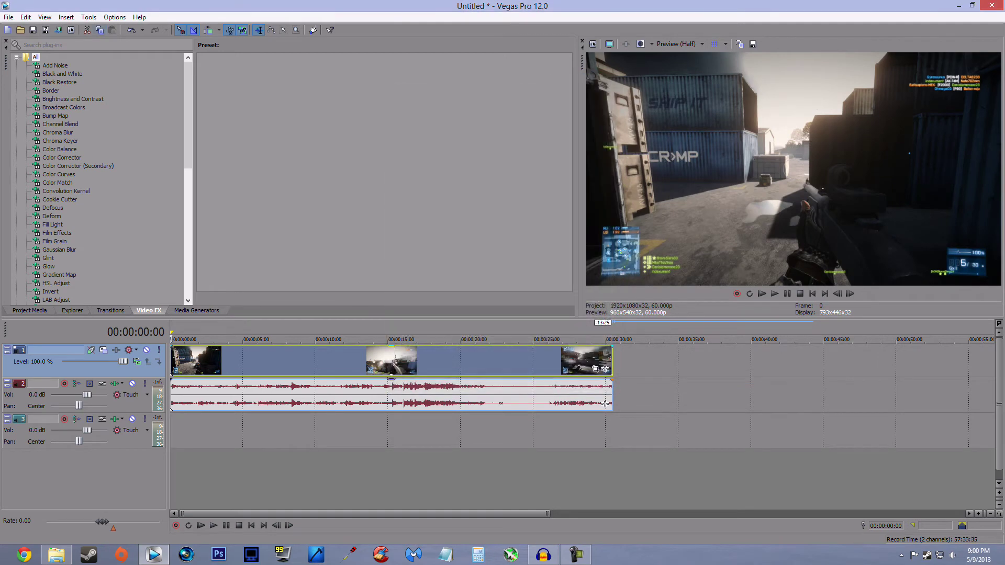
Open the Render As settings and select the Blu-ray 1440x1080-24p, 25 Mbps video stream template under MainConcept AVC/AAC
{"action": "left_click", "coordinate": [8, 17]}
{"action": "left_click", "coordinate": [30, 91]}
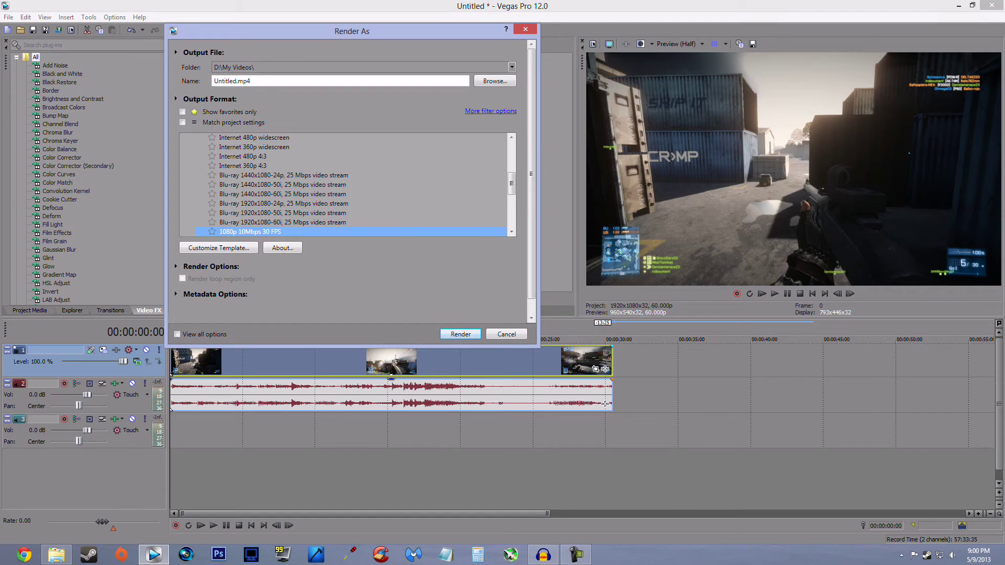
{"action": "scroll", "coordinate": [343, 184], "scroll_direction": "up", "scroll_amount": 5}
{"action": "left_click", "coordinate": [239, 180]}
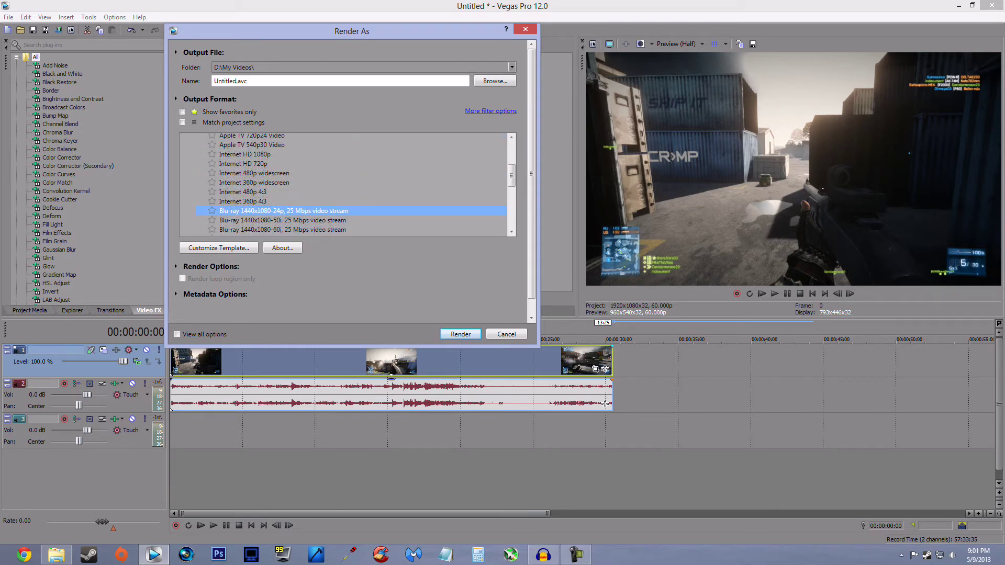
Customize the Internet HD 1080p template with a constant bit rate of 14,000,000 bps and close its settings
{"action": "left_click", "coordinate": [245, 153]}
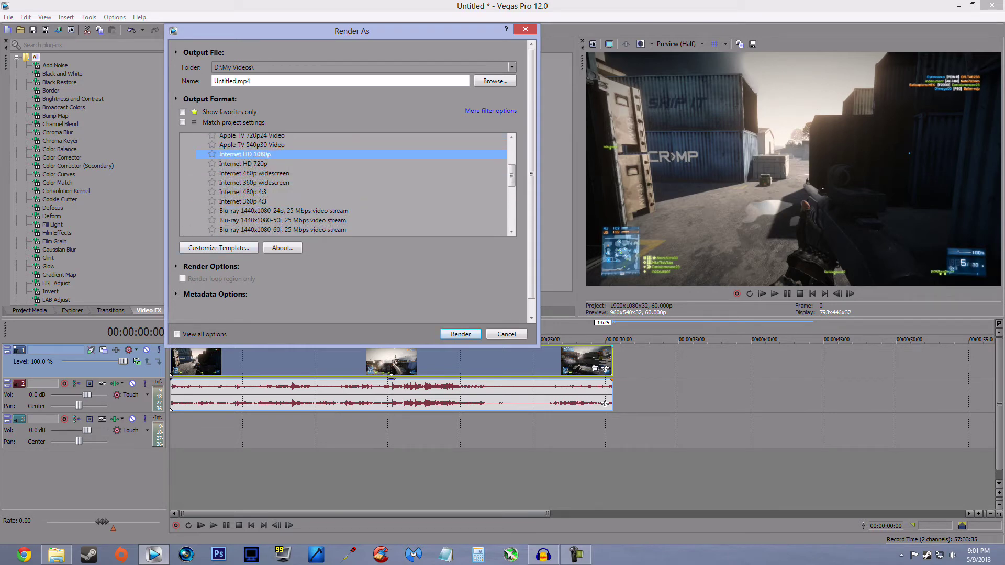
{"action": "left_click", "coordinate": [218, 247]}
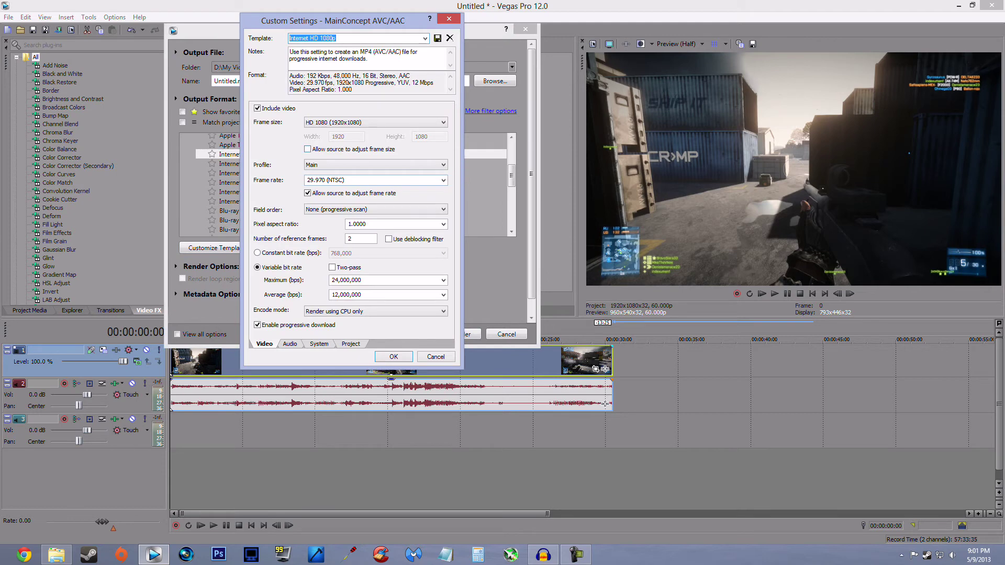
{"action": "left_click", "coordinate": [257, 253]}
{"action": "left_click", "coordinate": [387, 253]}
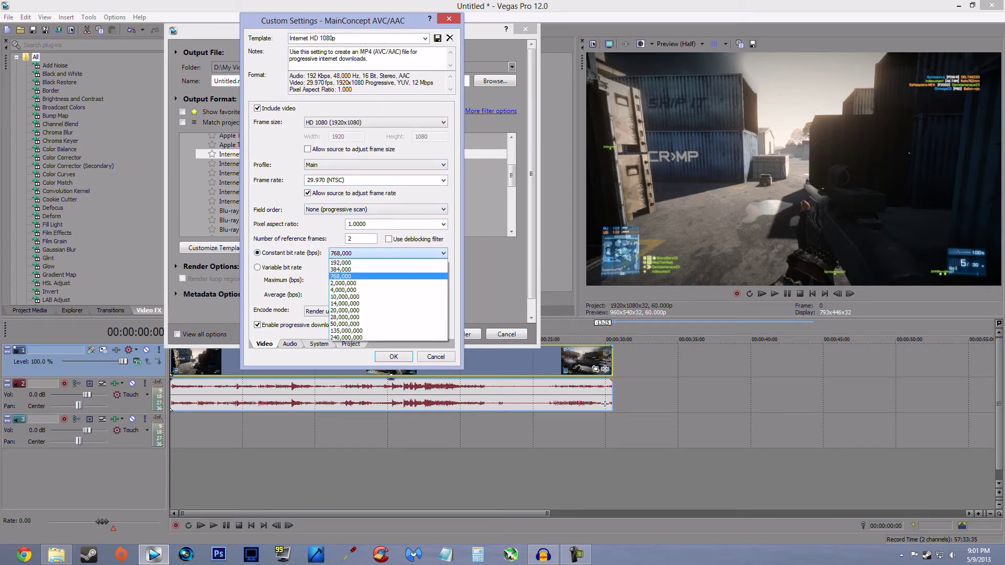
{"action": "left_click", "coordinate": [344, 304]}
{"action": "left_click", "coordinate": [442, 253]}
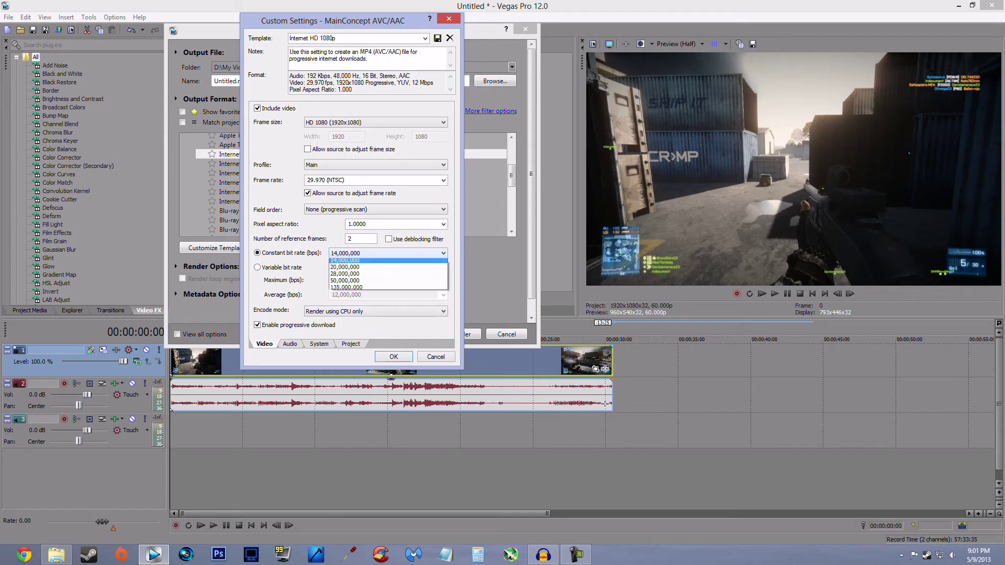
{"action": "key", "text": "Escape"}
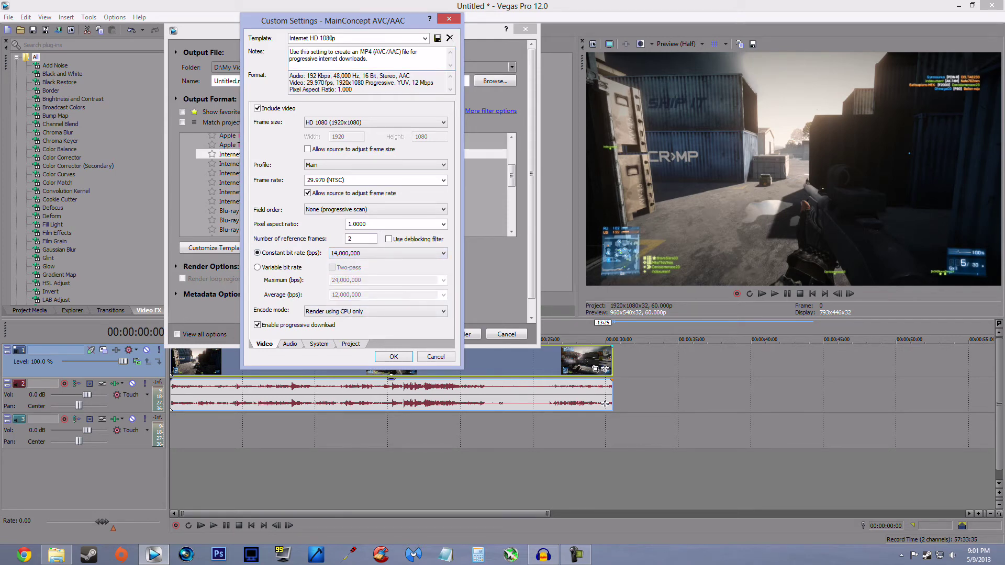
{"action": "left_click", "coordinate": [387, 253]}
{"action": "left_click", "coordinate": [387, 253]}
{"action": "key", "text": "Return"}
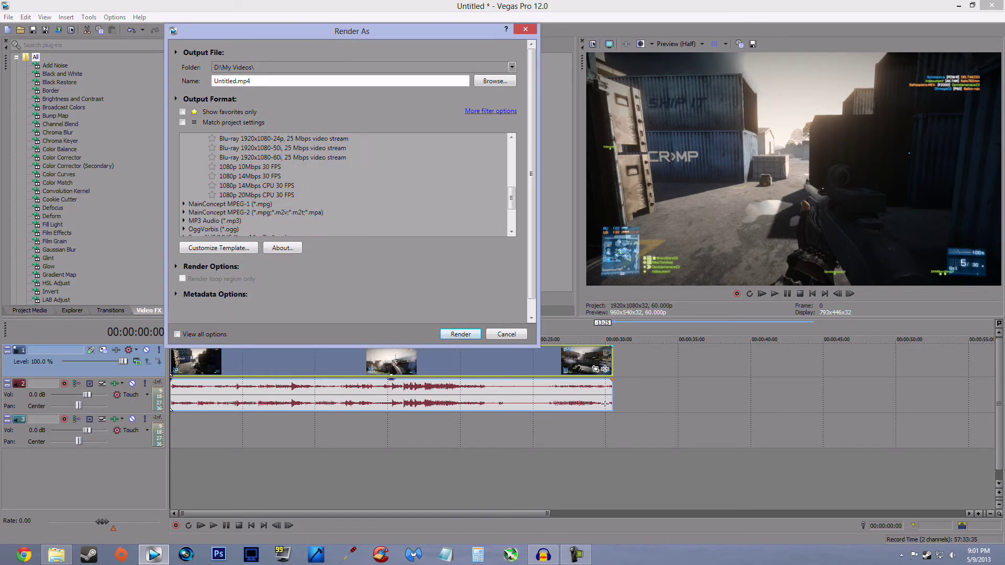
Open the custom settings of the 1080p 14Mbps 30 FPS template and review its frame size and profile choices
{"action": "left_click", "coordinate": [249, 176]}
{"action": "left_click", "coordinate": [219, 247]}
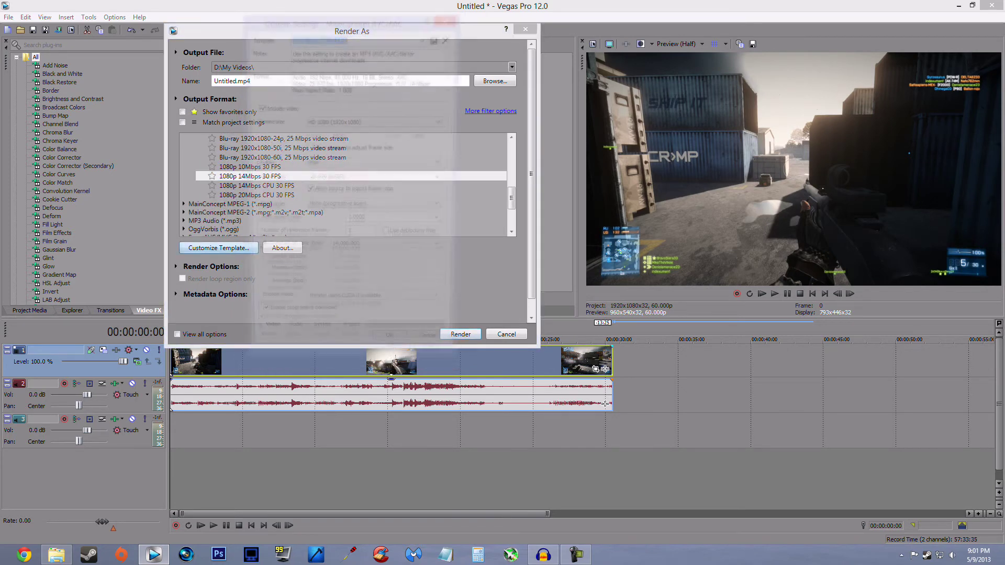
{"action": "left_click", "coordinate": [347, 38]}
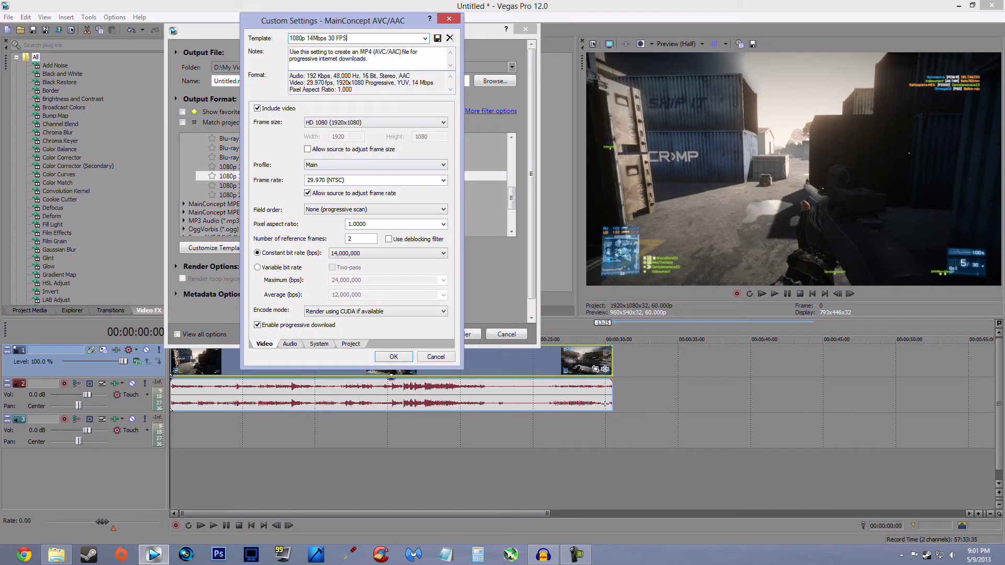
{"action": "left_click_drag", "start_coordinate": [333, 20], "coordinate": [500, 19]}
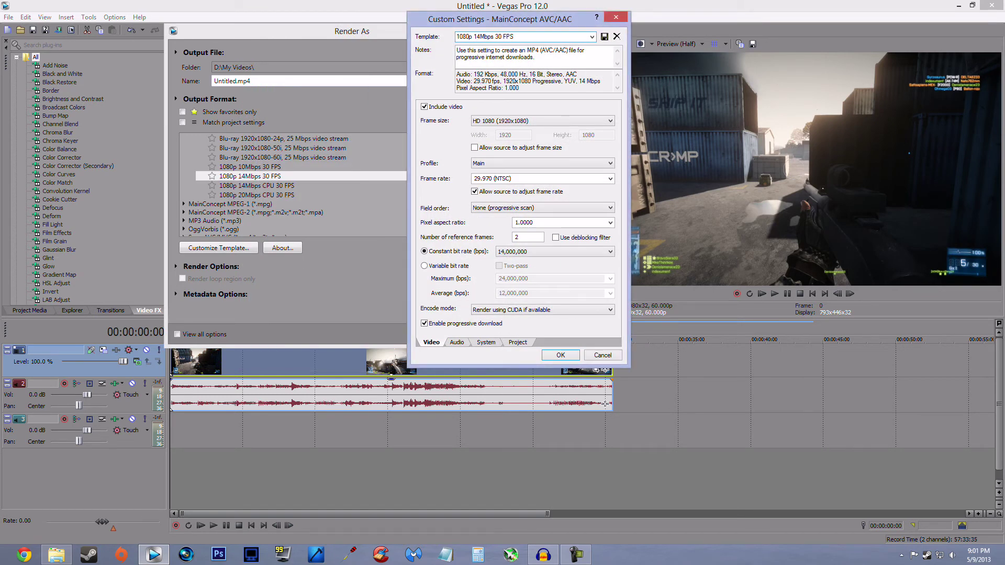
{"action": "left_click_drag", "start_coordinate": [499, 19], "coordinate": [321, 105]}
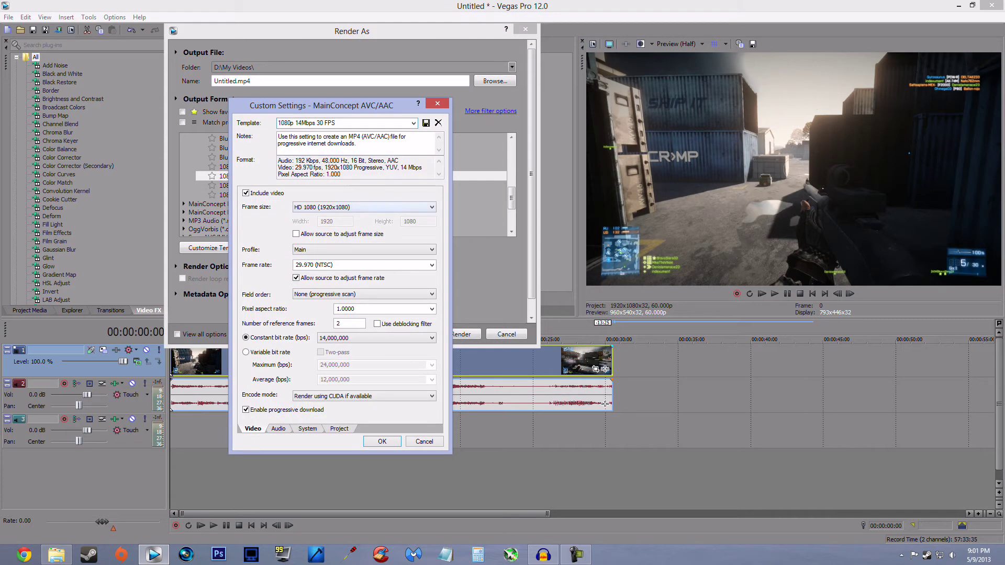
{"action": "left_click", "coordinate": [363, 207]}
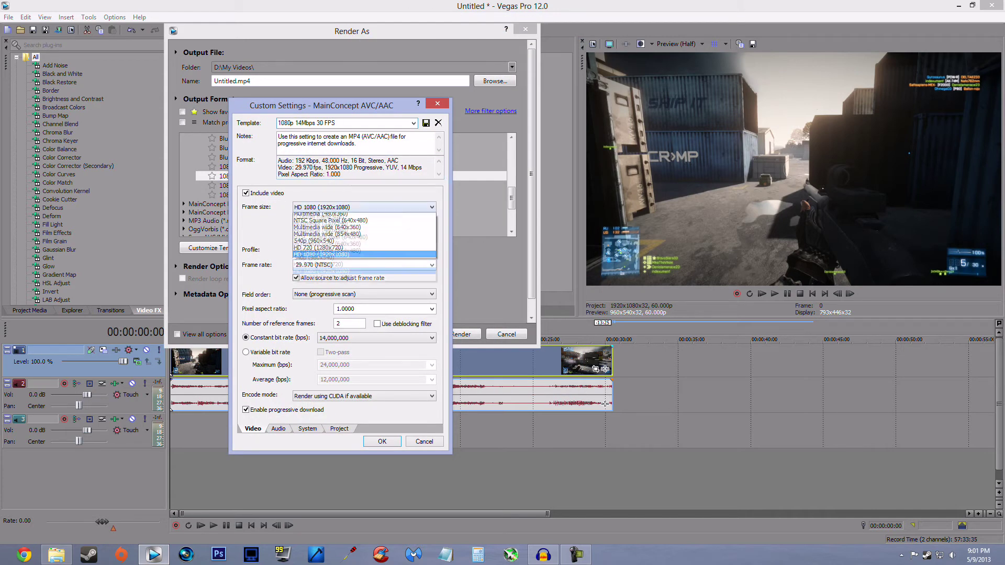
{"action": "left_click", "coordinate": [363, 206]}
{"action": "left_click", "coordinate": [363, 249]}
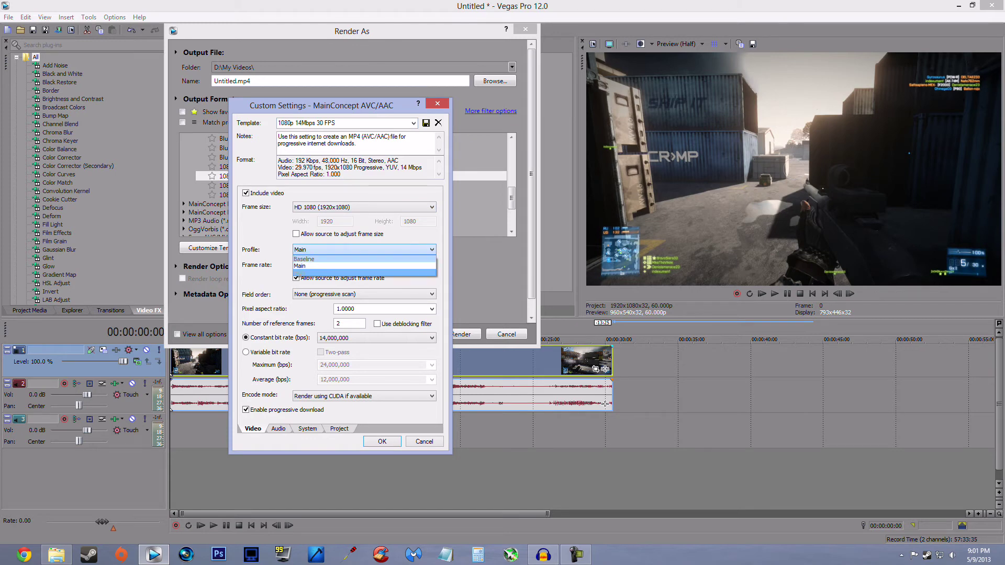
{"action": "key", "text": "Escape"}
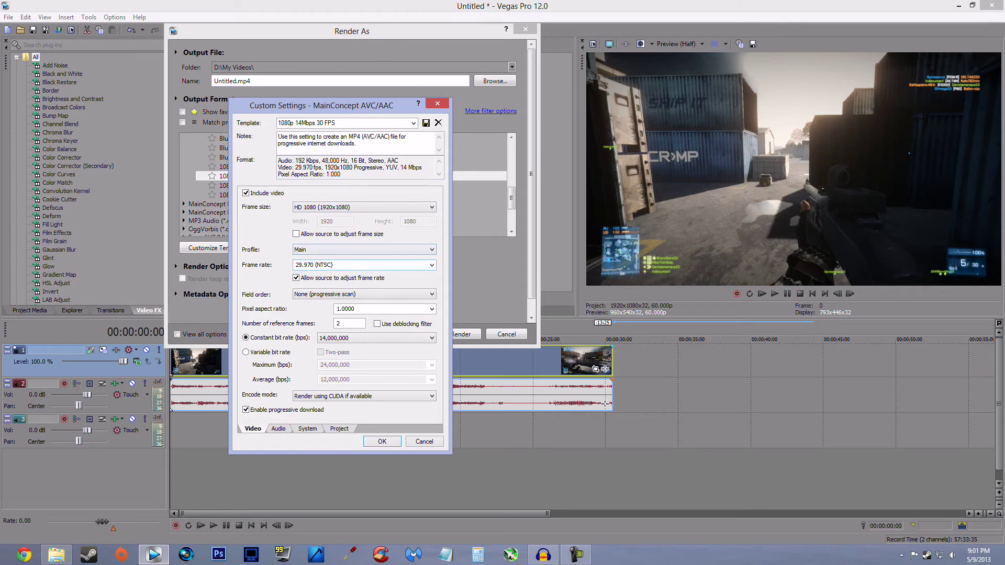
Review the frame rate choices and set the template's frame rate to 29.970
{"action": "left_click", "coordinate": [432, 265]}
{"action": "left_click", "coordinate": [431, 265]}
{"action": "left_click", "coordinate": [333, 264]}
{"action": "left_click_drag", "start_coordinate": [333, 265], "coordinate": [296, 265]}
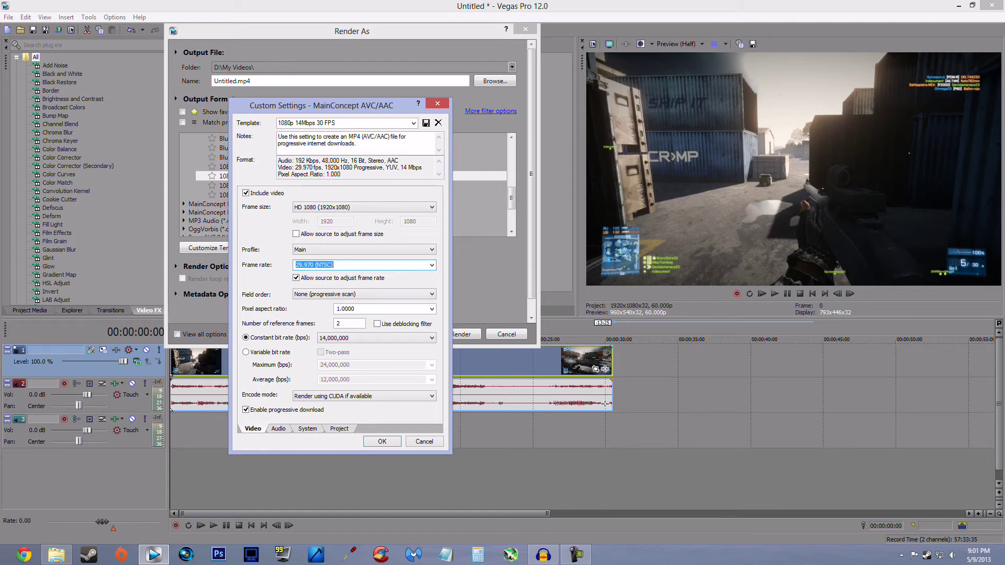
{"action": "left_click", "coordinate": [334, 265]}
{"action": "key", "text": "Tab"}
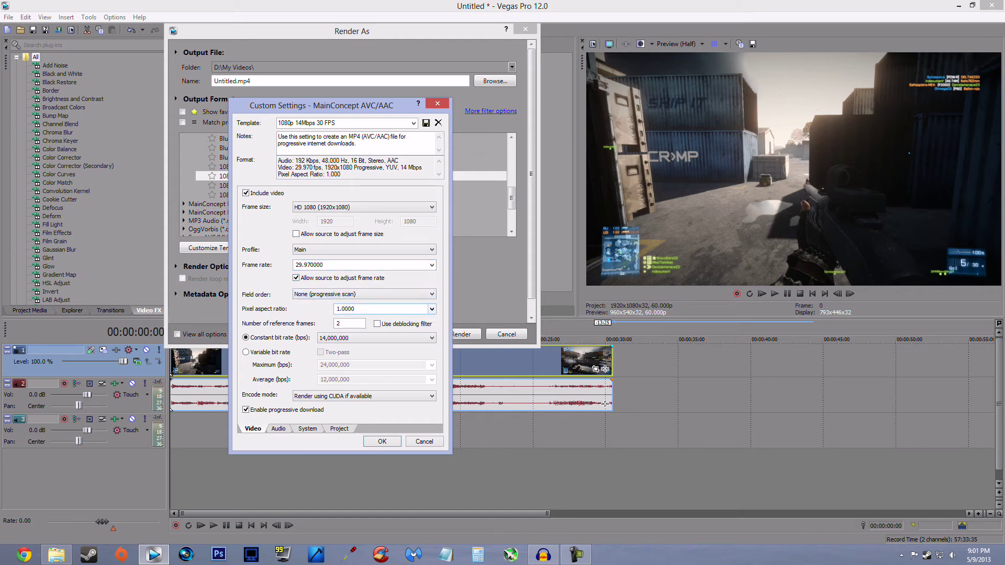
Check the pixel aspect ratio and reference frame settings, and set the encode mode to Render using CUDA if available
{"action": "left_click", "coordinate": [431, 309]}
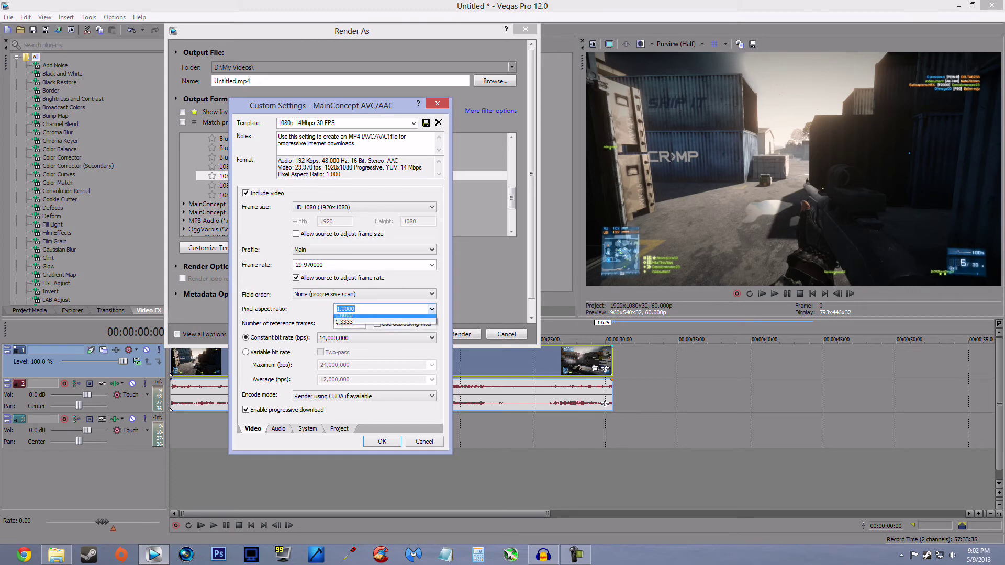
{"action": "left_click", "coordinate": [431, 309]}
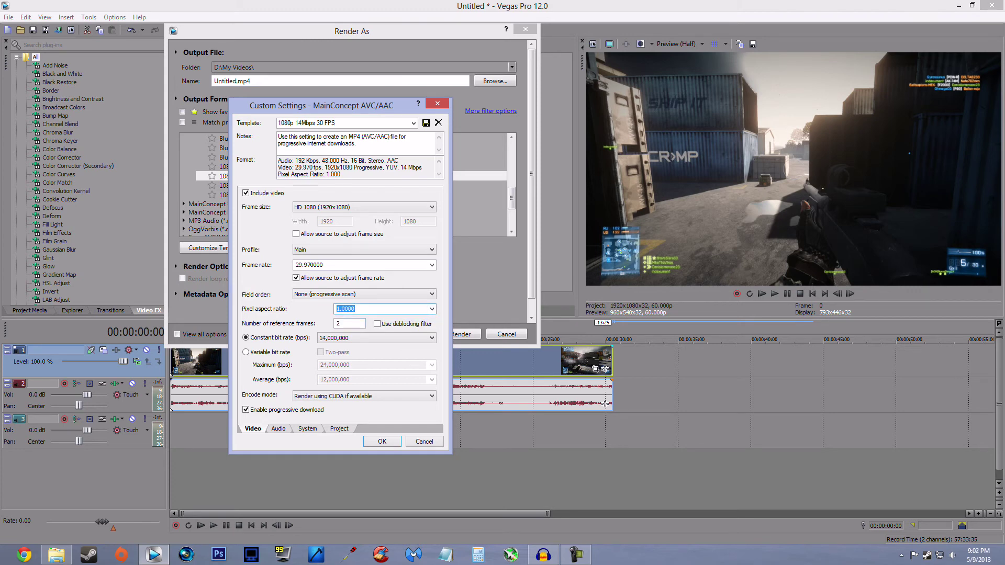
{"action": "left_click", "coordinate": [340, 324]}
{"action": "left_click", "coordinate": [363, 396]}
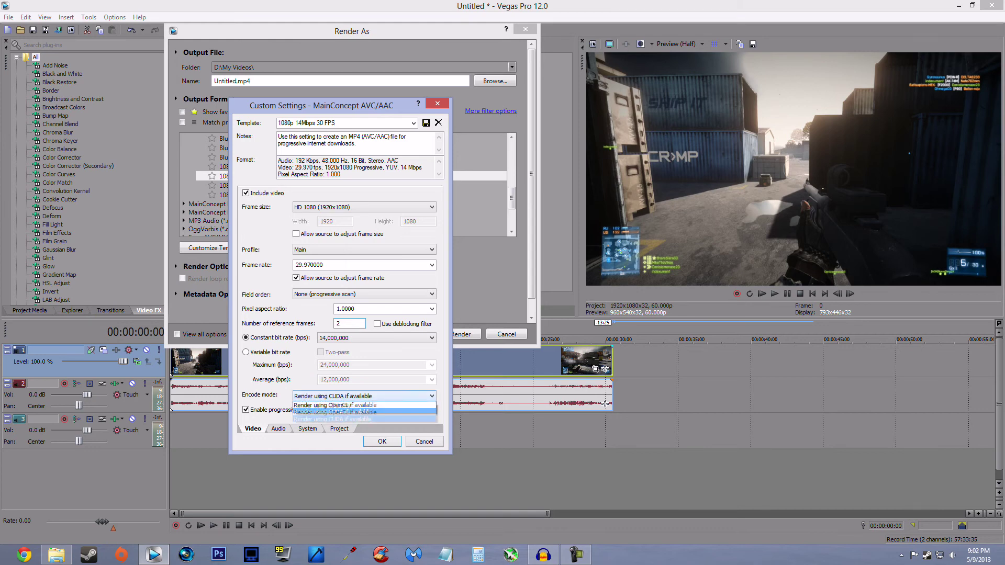
{"action": "left_click", "coordinate": [332, 420]}
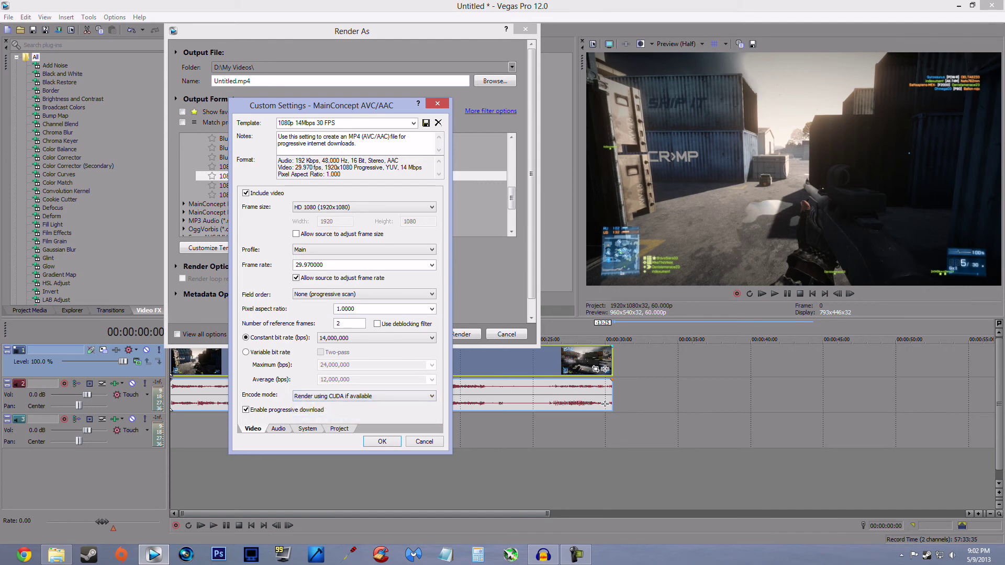
Examine the template's audio, system and project settings, including sample rate, file format and video rendering quality
{"action": "left_click", "coordinate": [278, 428]}
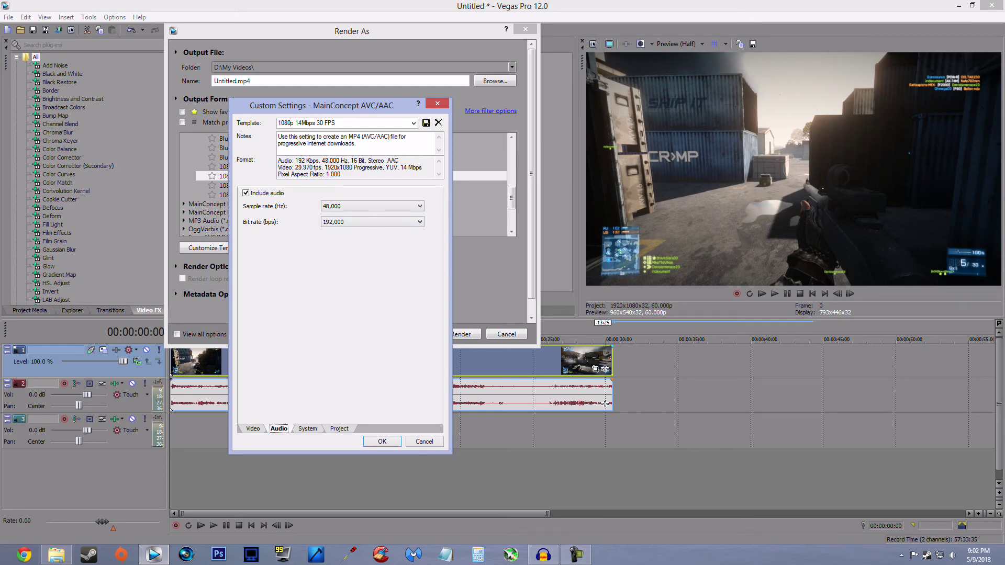
{"action": "key", "text": "ctrl+Tab"}
{"action": "key", "text": "ctrl+Tab"}
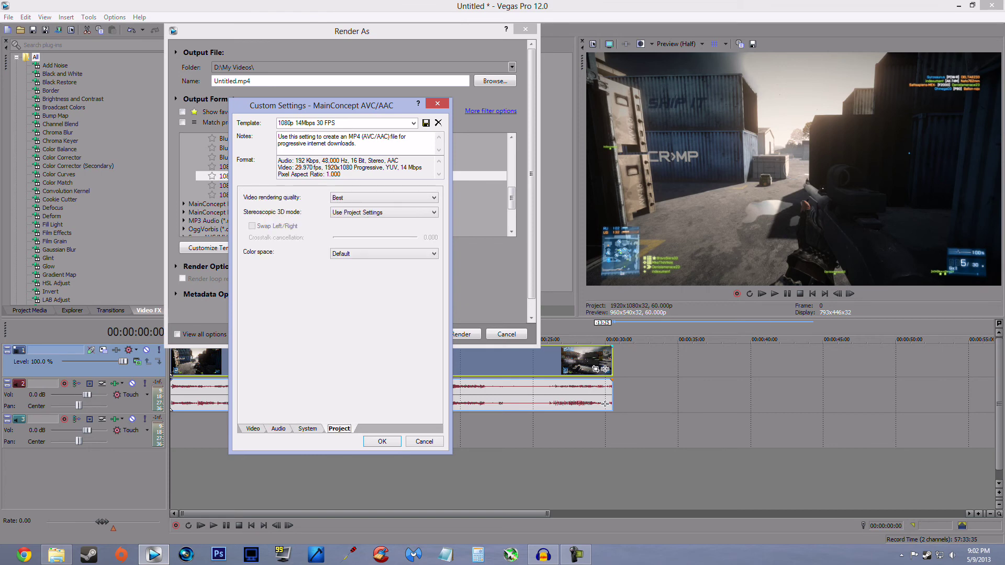
{"action": "key", "text": "ctrl+shift+Tab"}
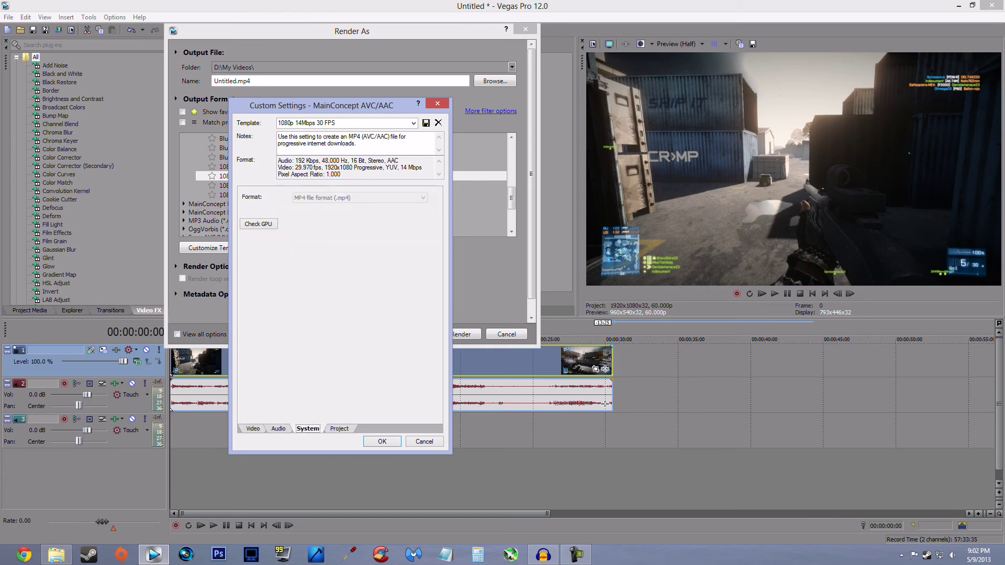
{"action": "key", "text": "ctrl+Tab"}
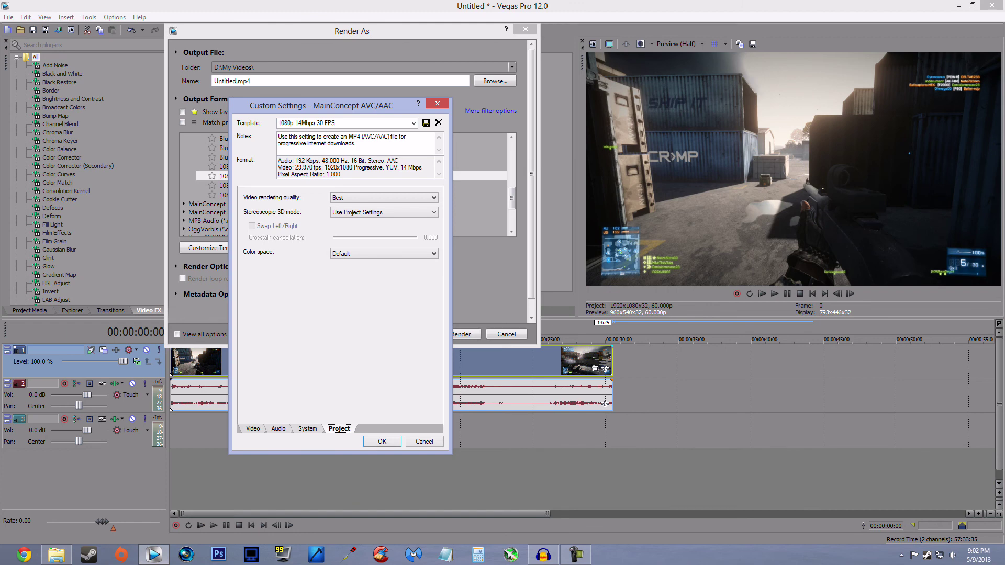
Accept the custom template settings and leave Render As without starting the render
{"action": "key", "text": "Return"}
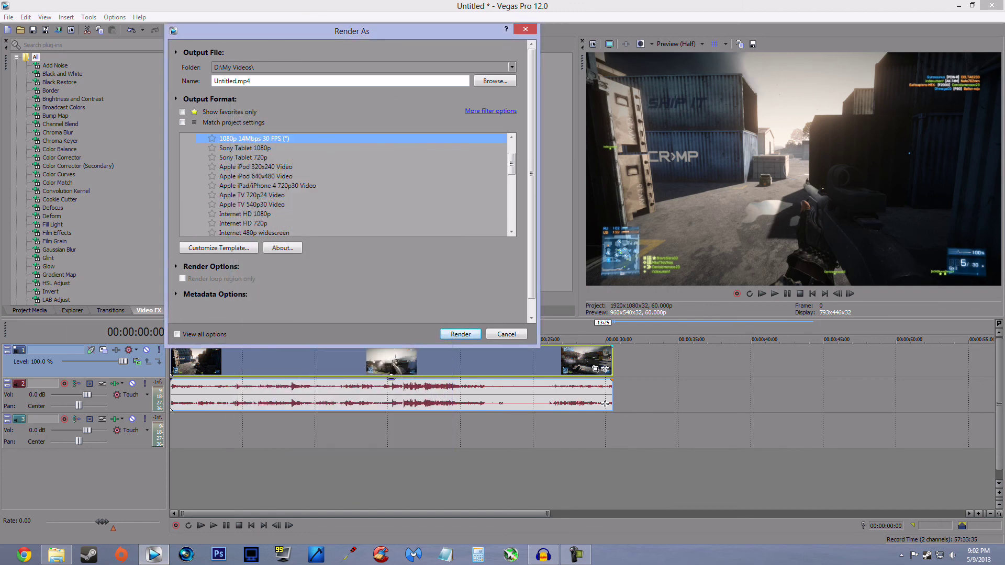
{"action": "left_click_drag", "start_coordinate": [351, 31], "coordinate": [395, 119]}
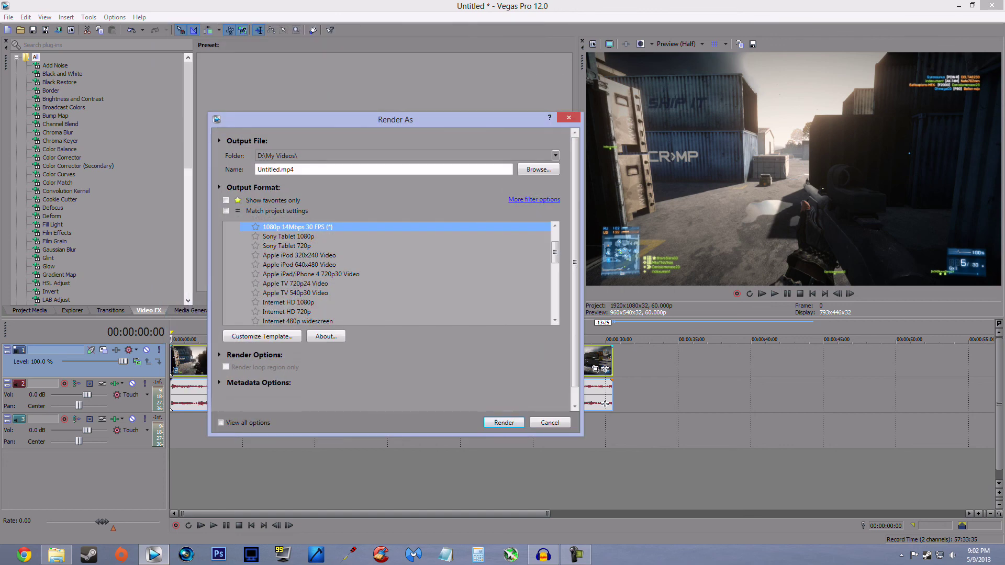
{"action": "key", "text": "Escape"}
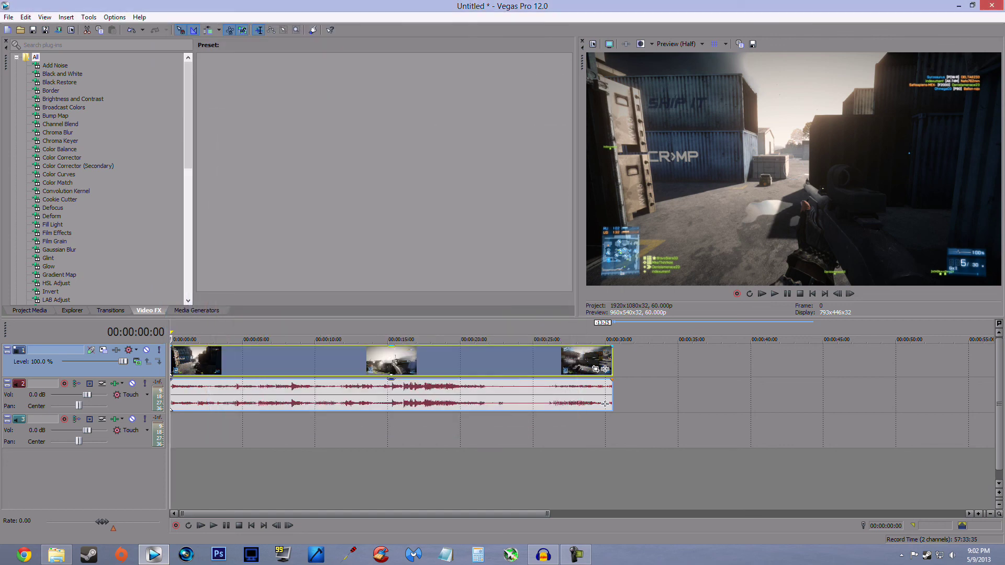